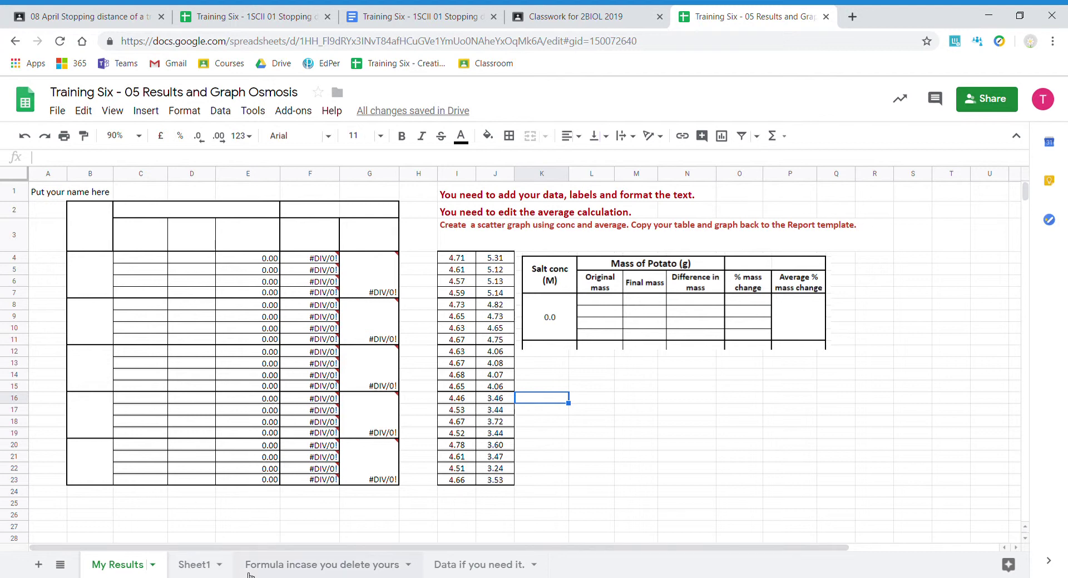
Check the data sheets, then add headings 'Salt conc (M)' in B2 and 'Mass of Potato (g)' in C2.
{"action": "left_click", "coordinate": [279, 566]}
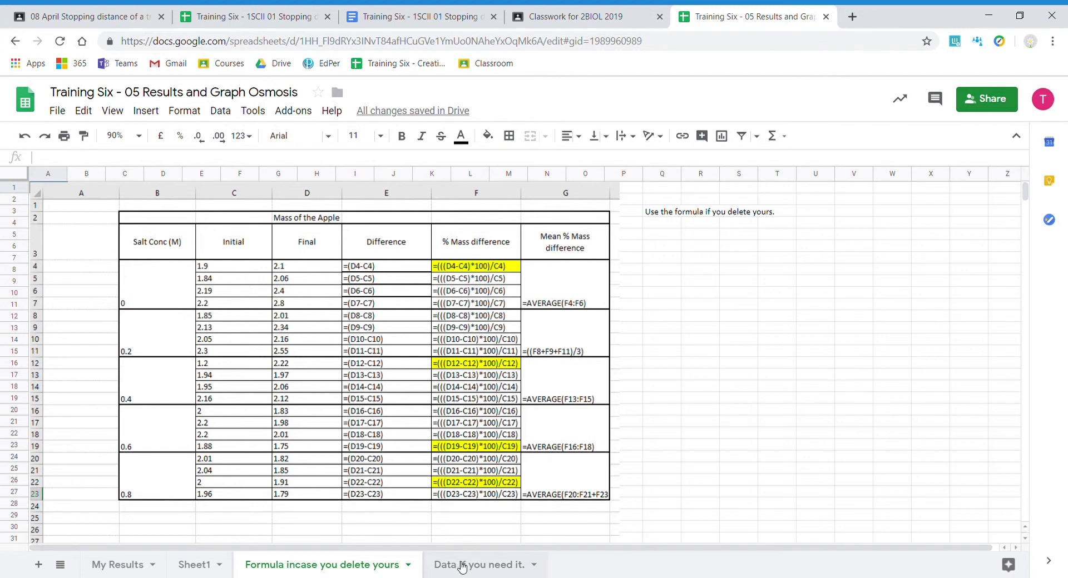
{"action": "left_click", "coordinate": [461, 567]}
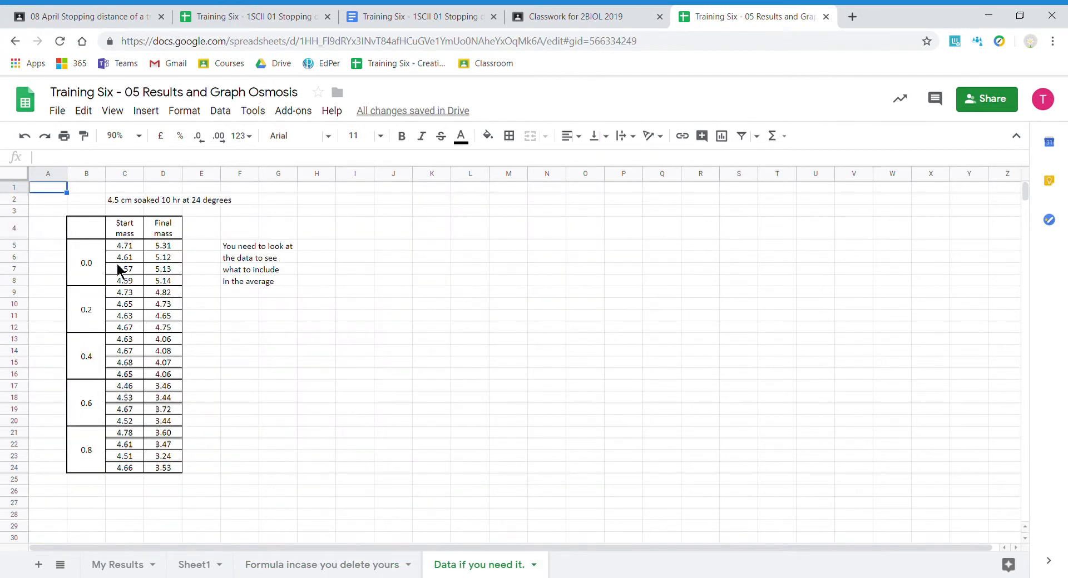
{"action": "left_click", "coordinate": [118, 567]}
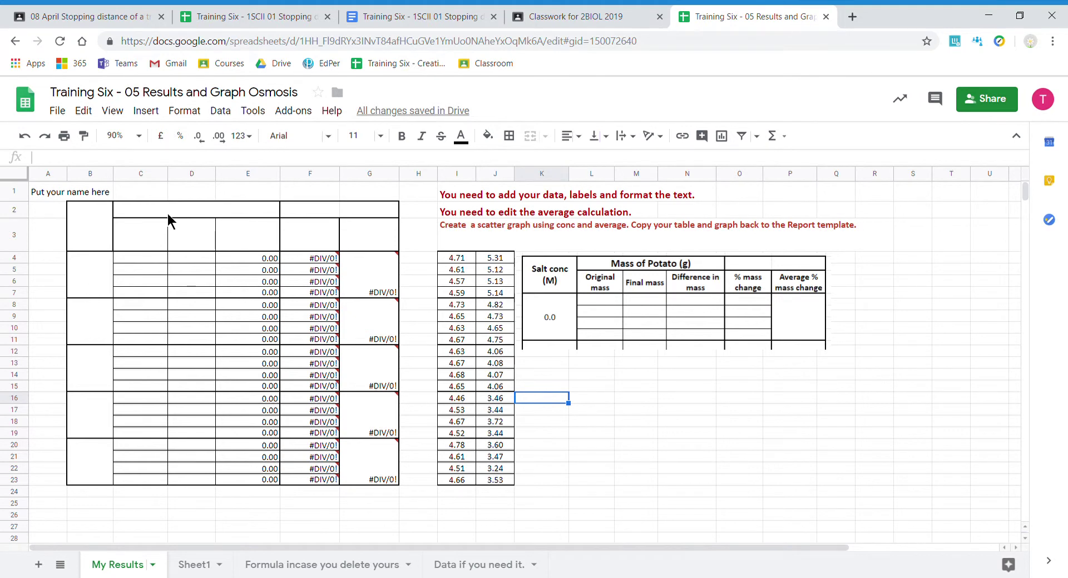
{"action": "left_click", "coordinate": [91, 231]}
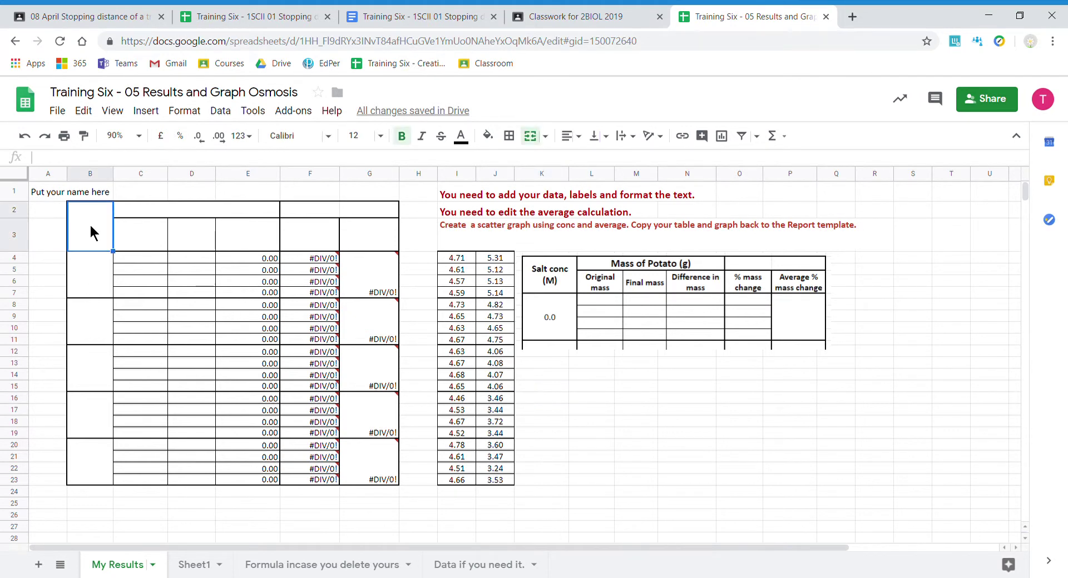
{"action": "type", "text": "Salt conc ("}
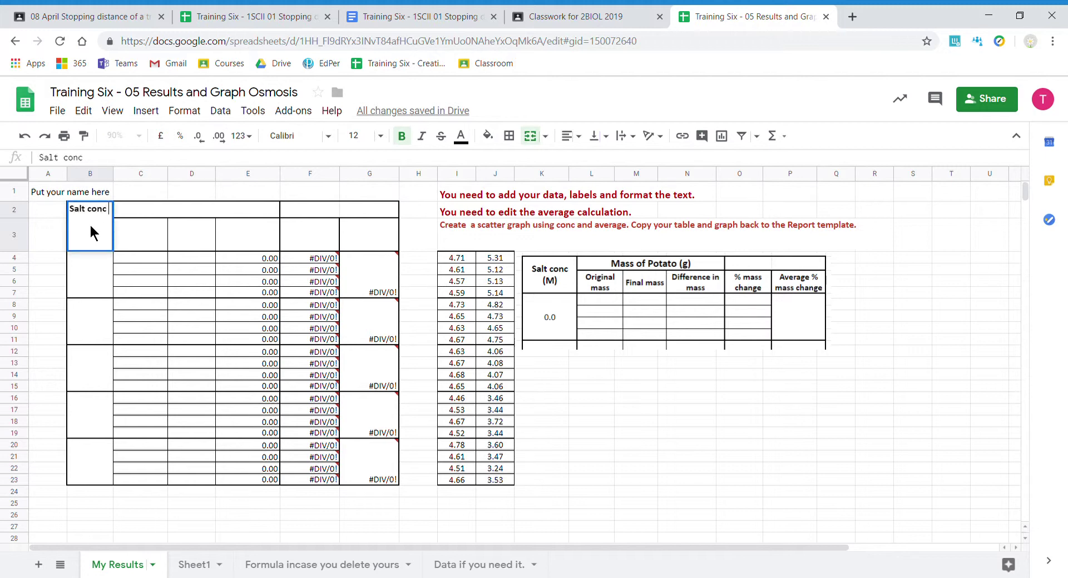
{"action": "type", "text": "M)"}
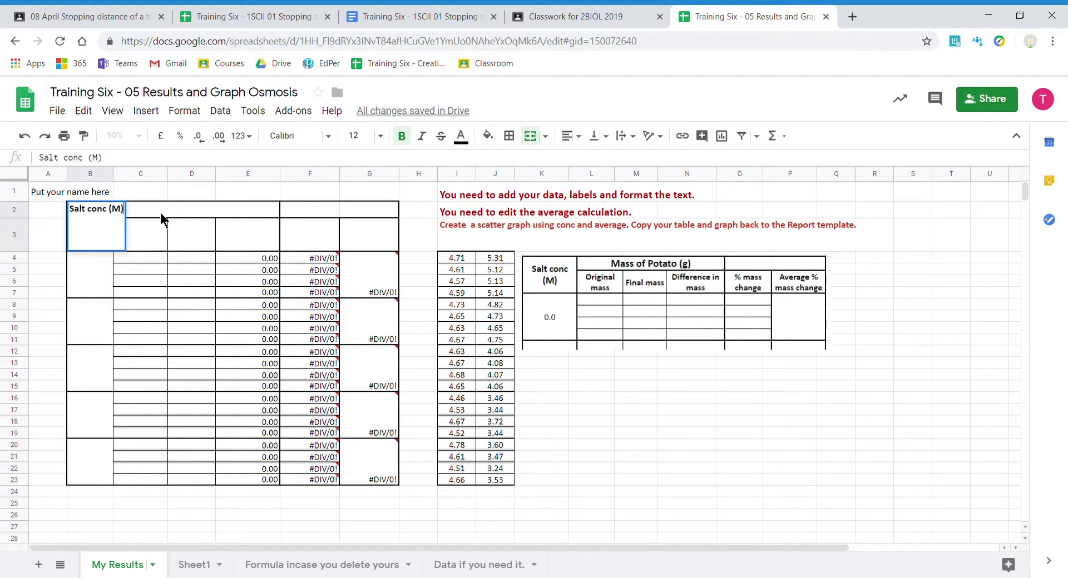
{"action": "left_click", "coordinate": [162, 211]}
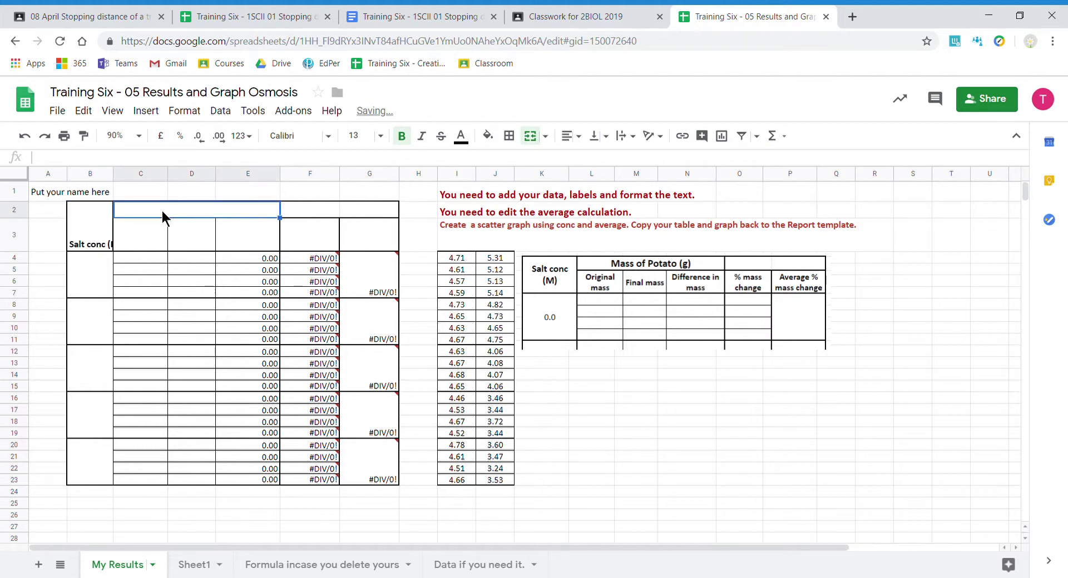
{"action": "type", "text": "Mass of Potato"}
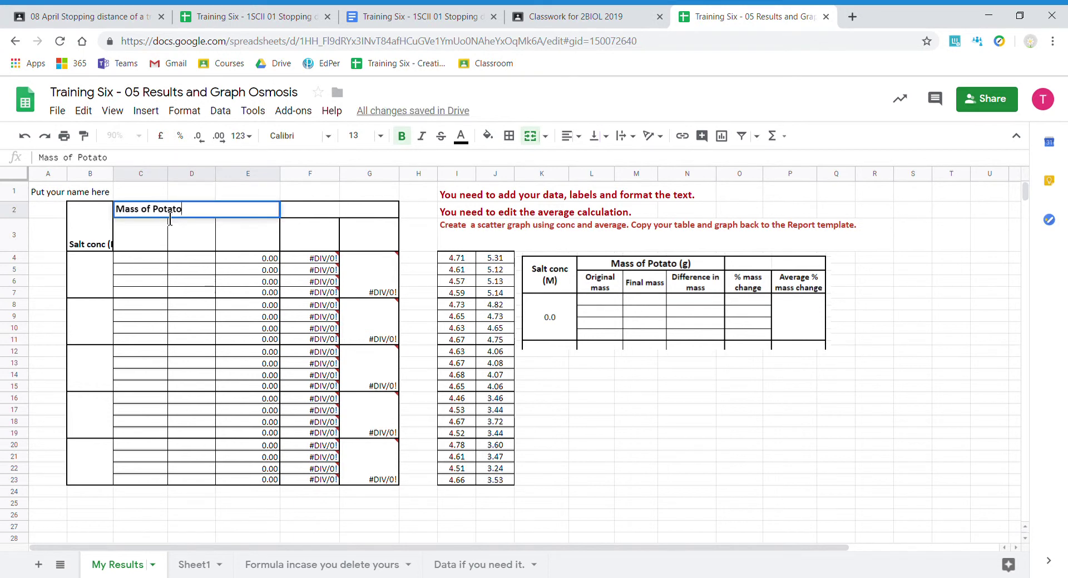
{"action": "type", "text": " ("}
{"action": "type", "text": "g)"}
Add the sub-headings 'Original mass' and 'Final mass' under Mass of Potato.
{"action": "left_click", "coordinate": [141, 233]}
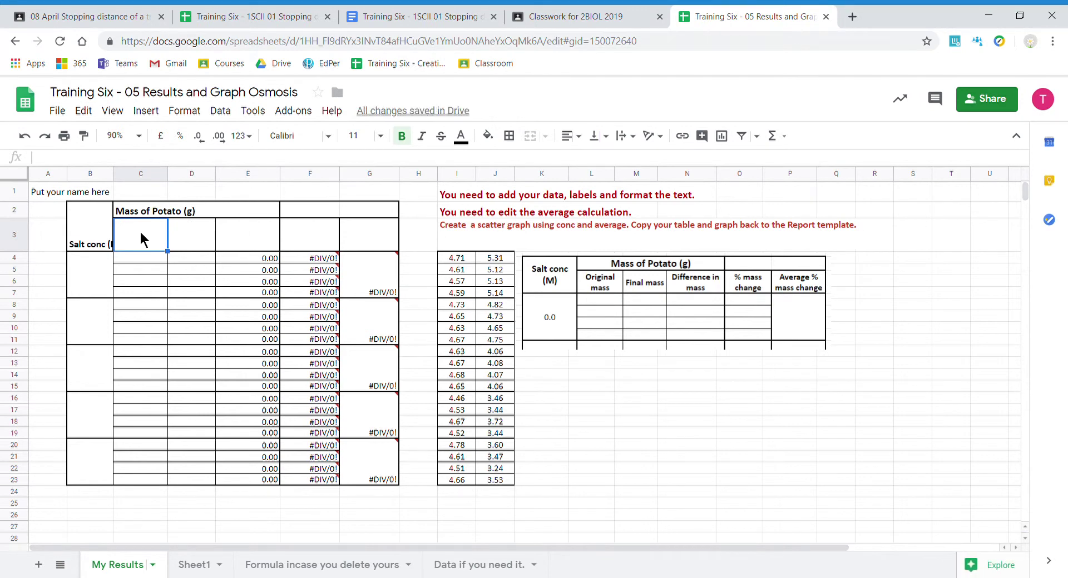
{"action": "type", "text": "0"}
{"action": "type", "text": "iginal mass"}
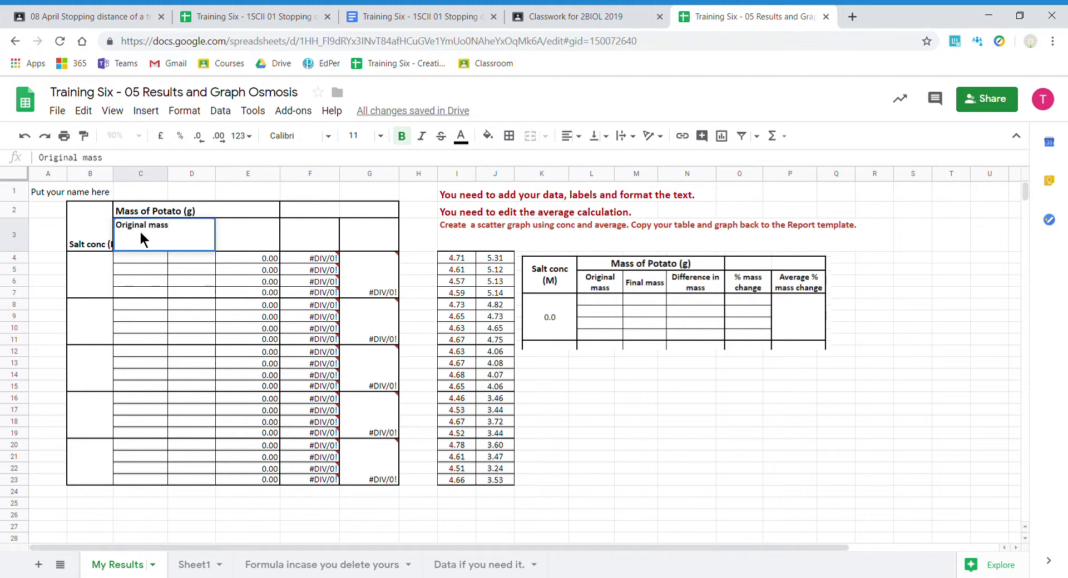
{"action": "key", "text": "Return"}
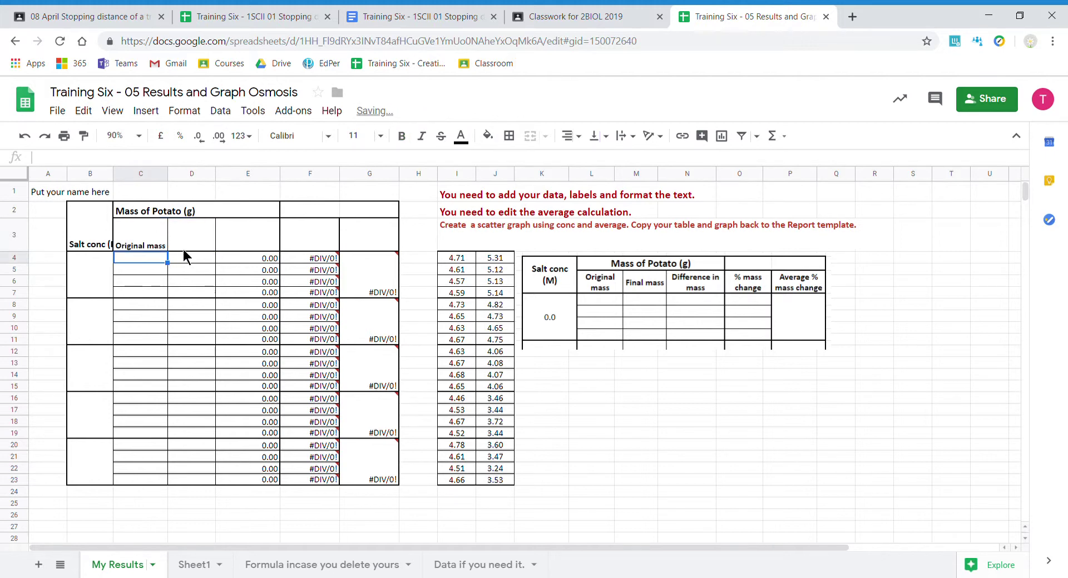
{"action": "left_click", "coordinate": [187, 238]}
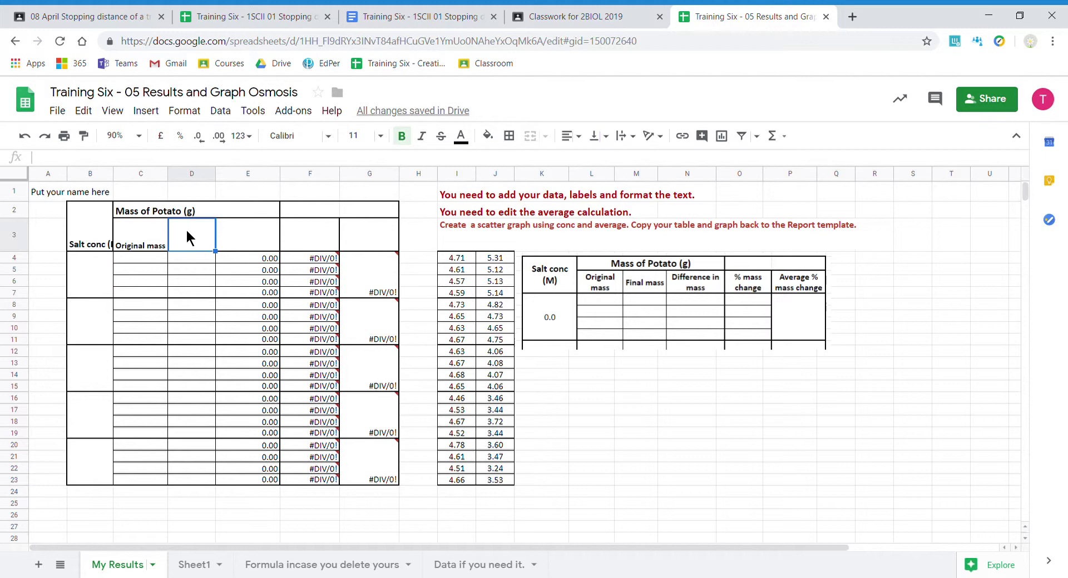
{"action": "type", "text": "Final mass"}
{"action": "key", "text": "Tab"}
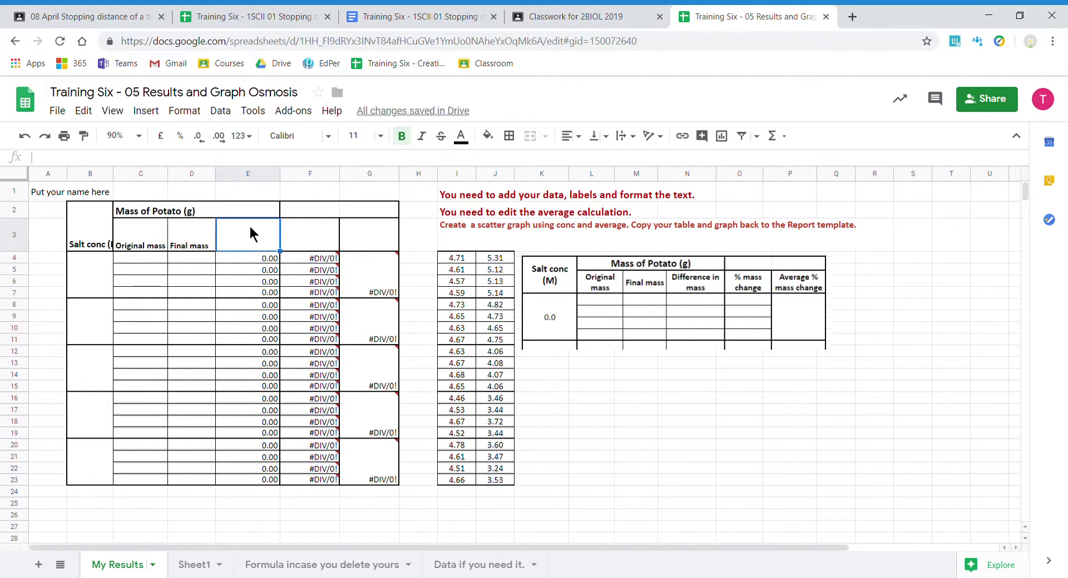
Head E3 'Difference in mass', F3 '% mass change' and G3 'Average % mass change'.
{"action": "left_click", "coordinate": [239, 260]}
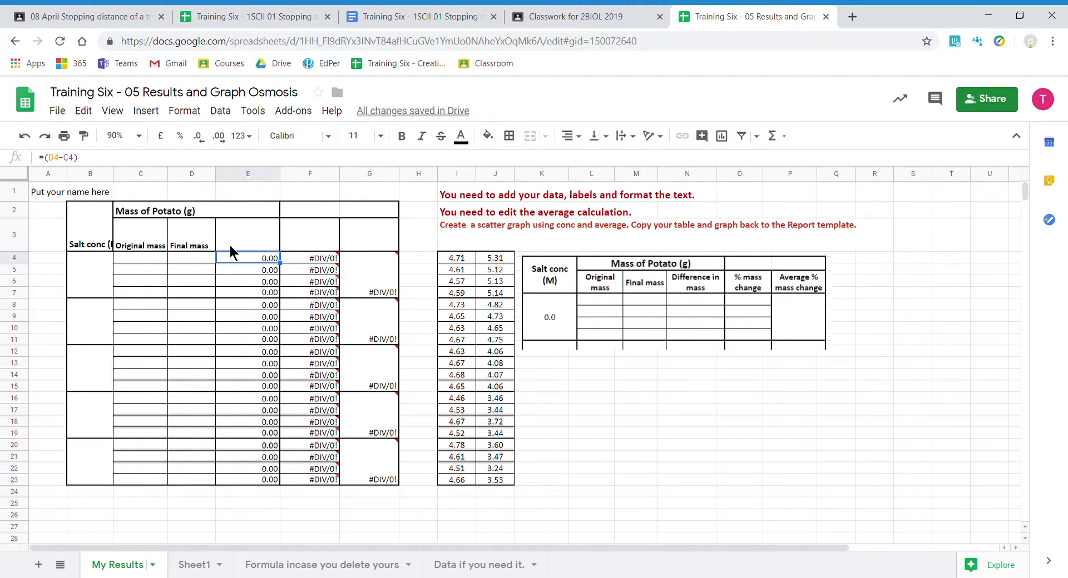
{"action": "left_click", "coordinate": [247, 241]}
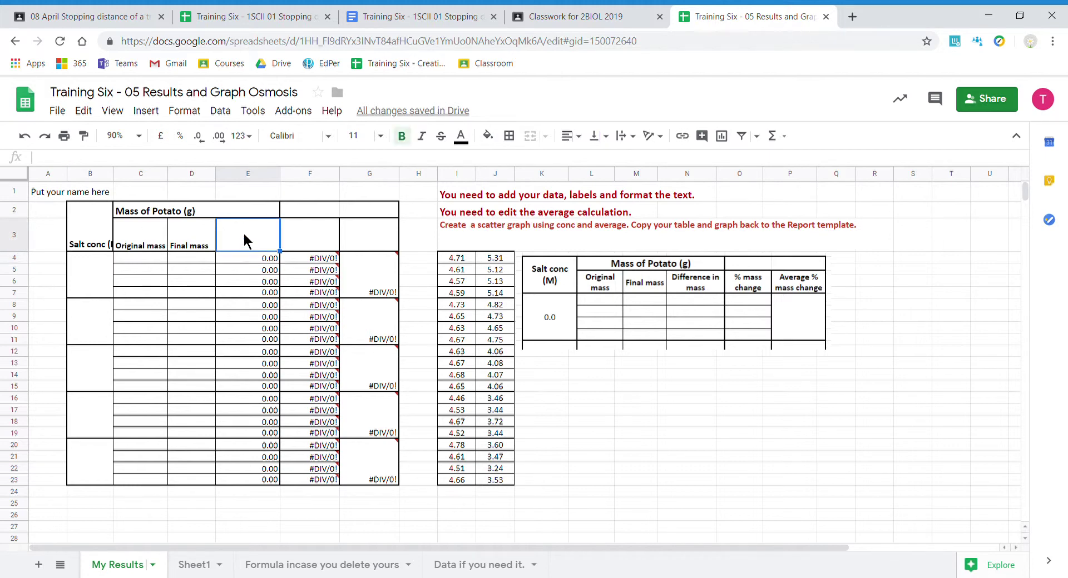
{"action": "type", "text": "Difference"}
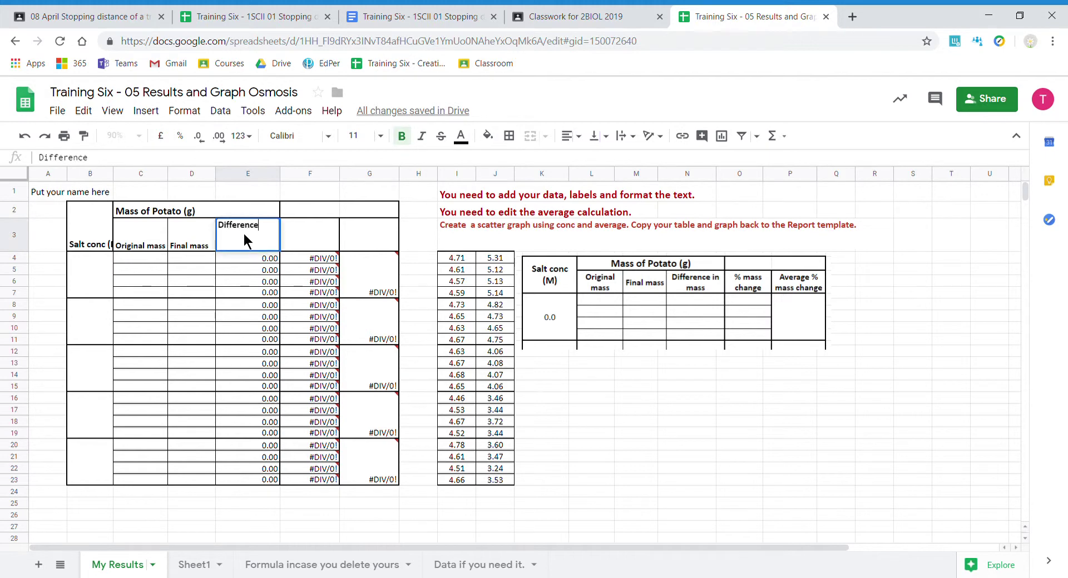
{"action": "type", "text": " in mass"}
{"action": "key", "text": "Return"}
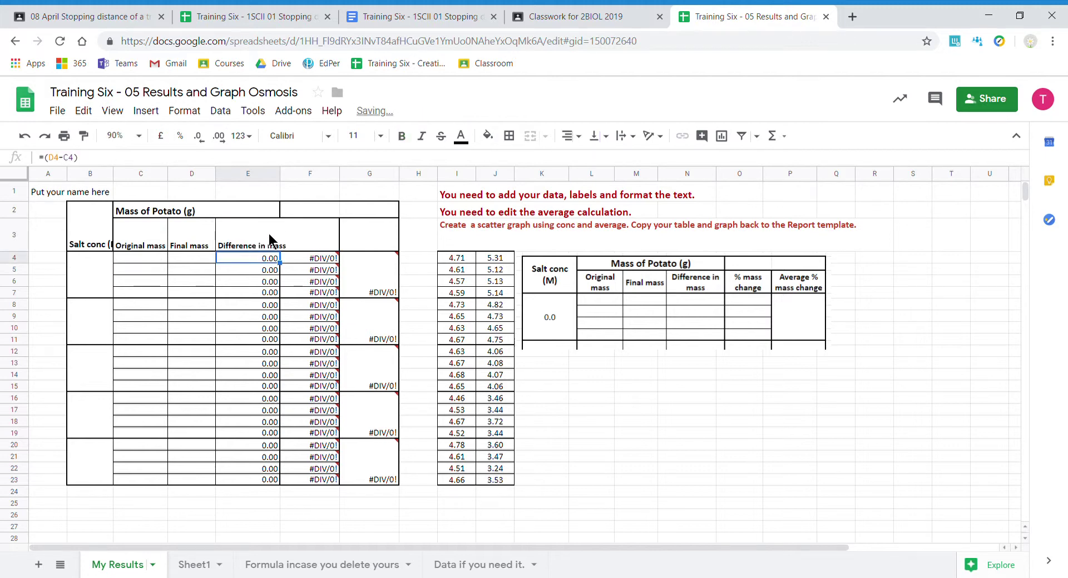
{"action": "left_click", "coordinate": [326, 236]}
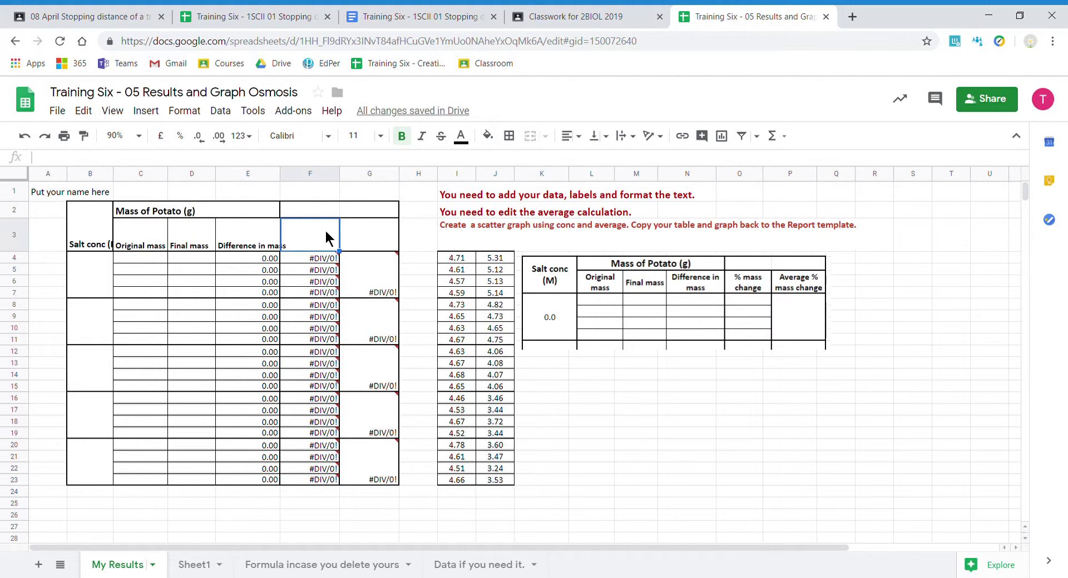
{"action": "type", "text": "% mass change"}
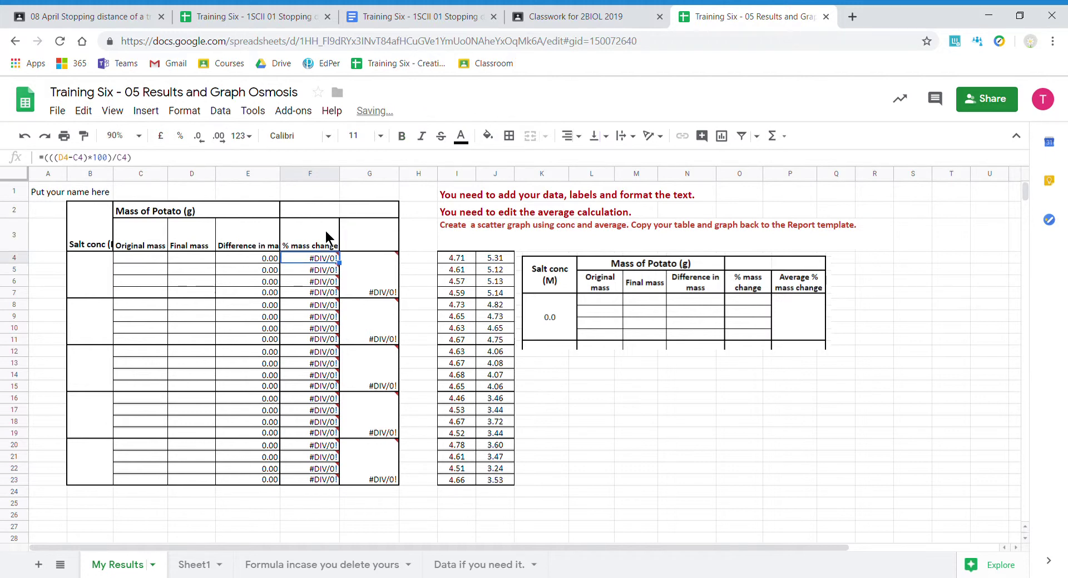
{"action": "left_click", "coordinate": [374, 238]}
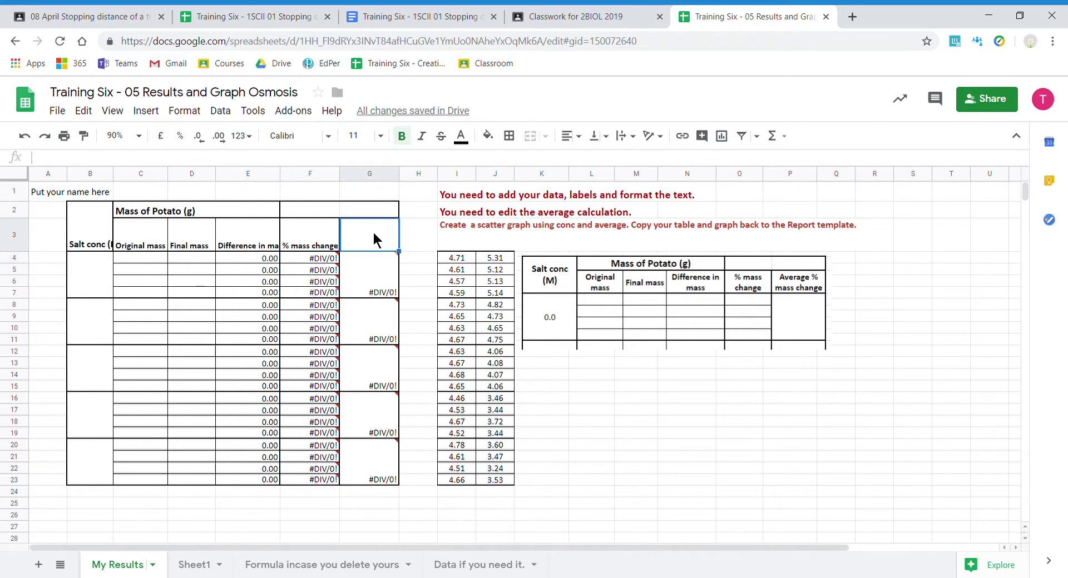
{"action": "type", "text": "Average"}
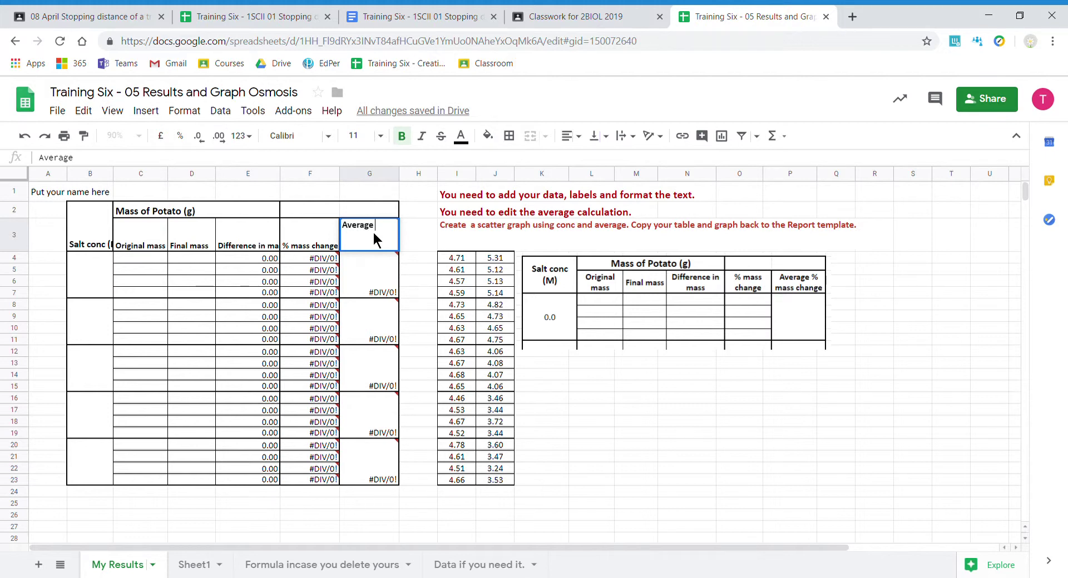
{"action": "type", "text": " %"}
{"action": "type", "text": " mass change"}
{"action": "key", "text": "Return"}
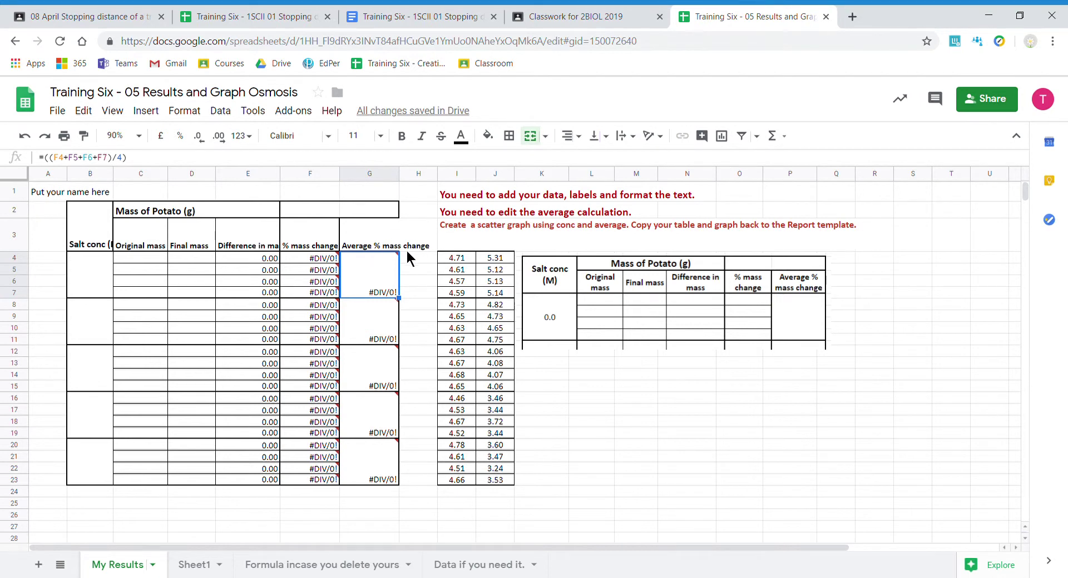
Wrap text across the table B2:G23 so long headings fit on two lines.
{"action": "left_click_drag", "start_coordinate": [92, 217], "coordinate": [381, 473]}
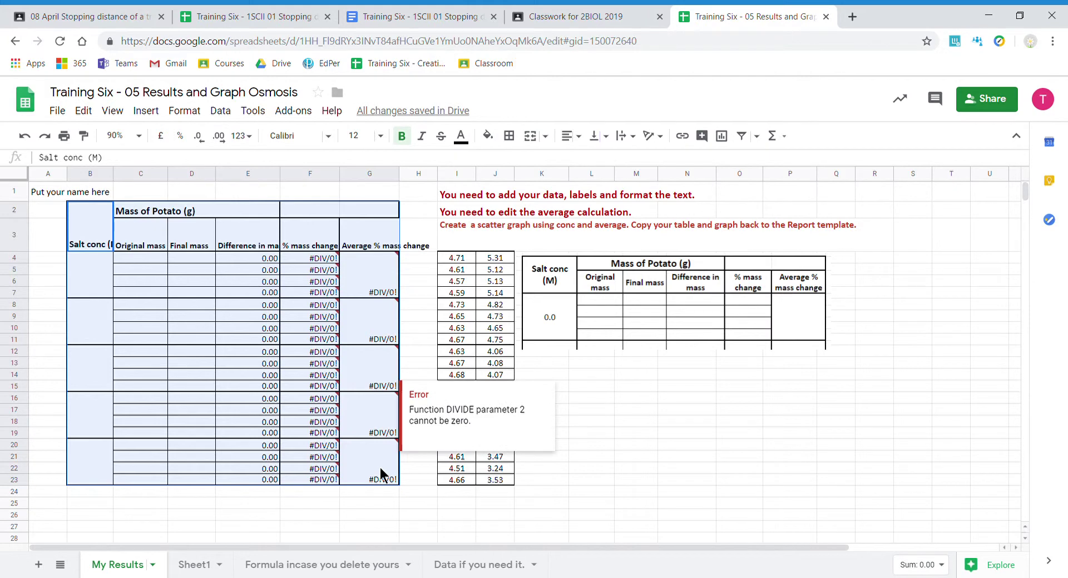
{"action": "left_click", "coordinate": [626, 140]}
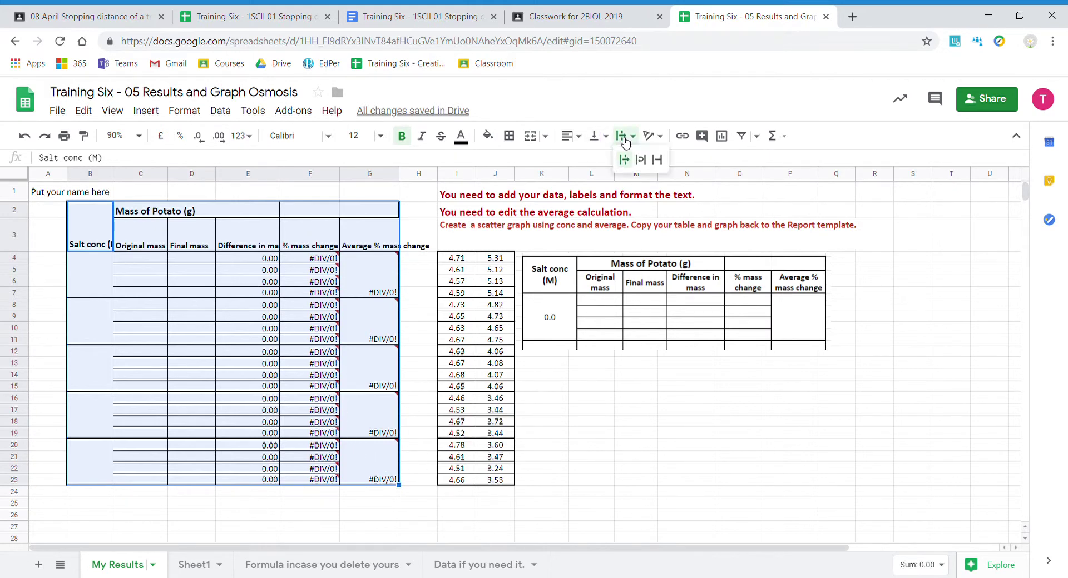
{"action": "left_click", "coordinate": [640, 160]}
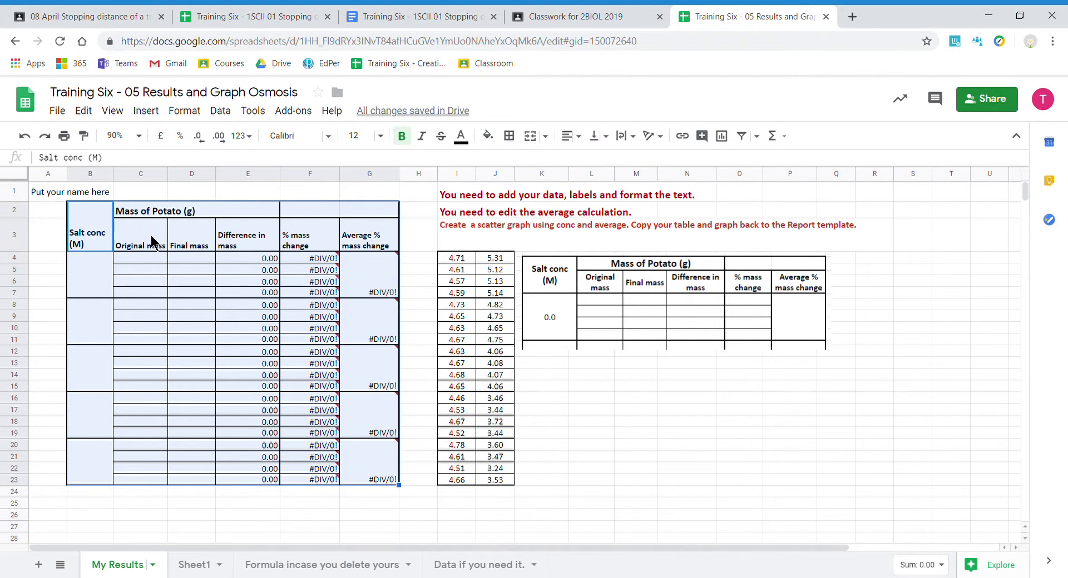
Centre the table cells both horizontally and vertically.
{"action": "left_click", "coordinate": [184, 111]}
{"action": "mouse_move", "coordinate": [202, 305]}
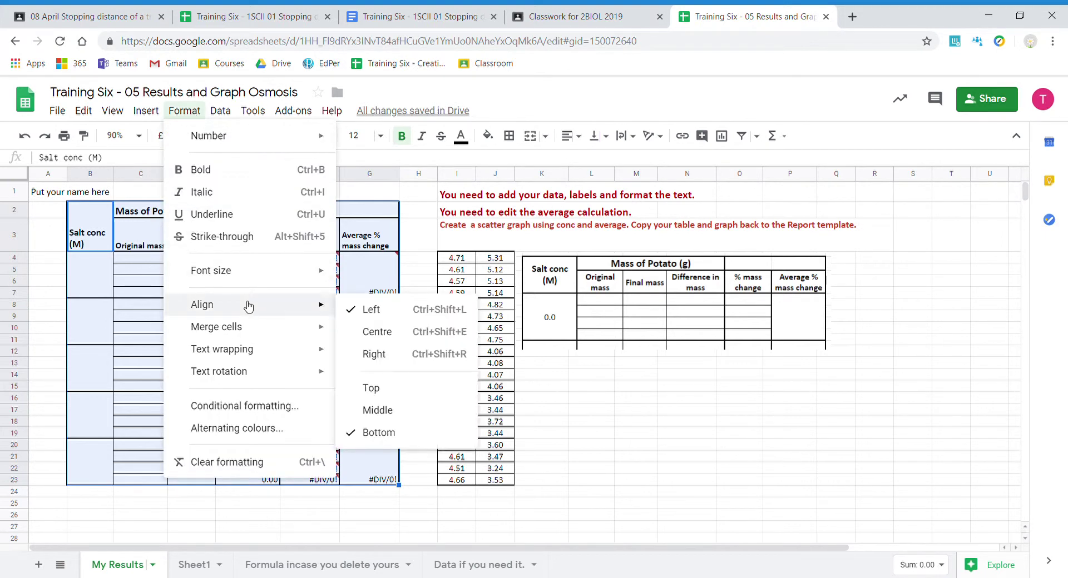
{"action": "left_click", "coordinate": [372, 334]}
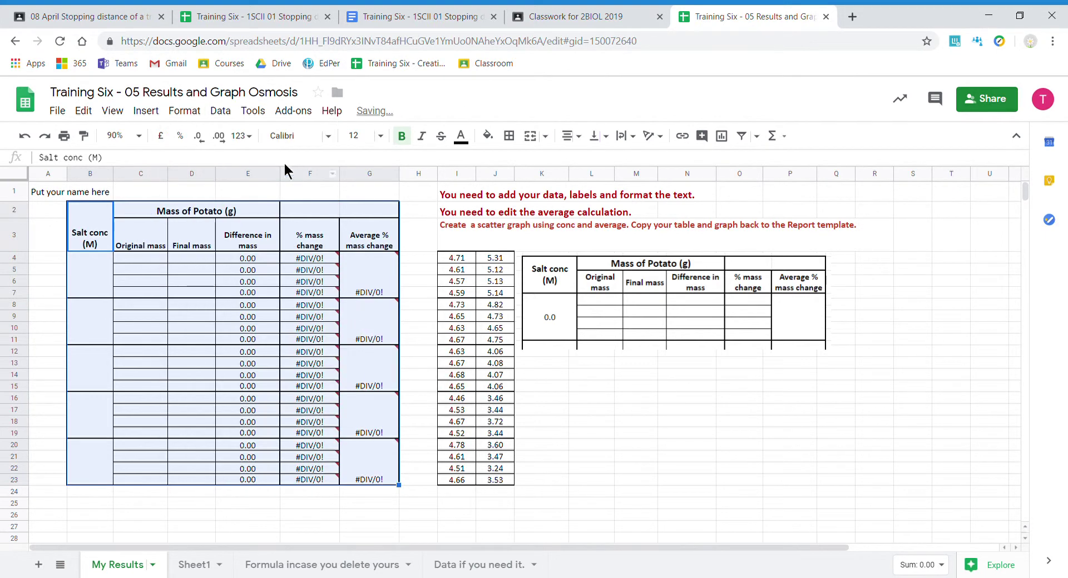
{"action": "left_click", "coordinate": [184, 111]}
{"action": "mouse_move", "coordinate": [202, 305]}
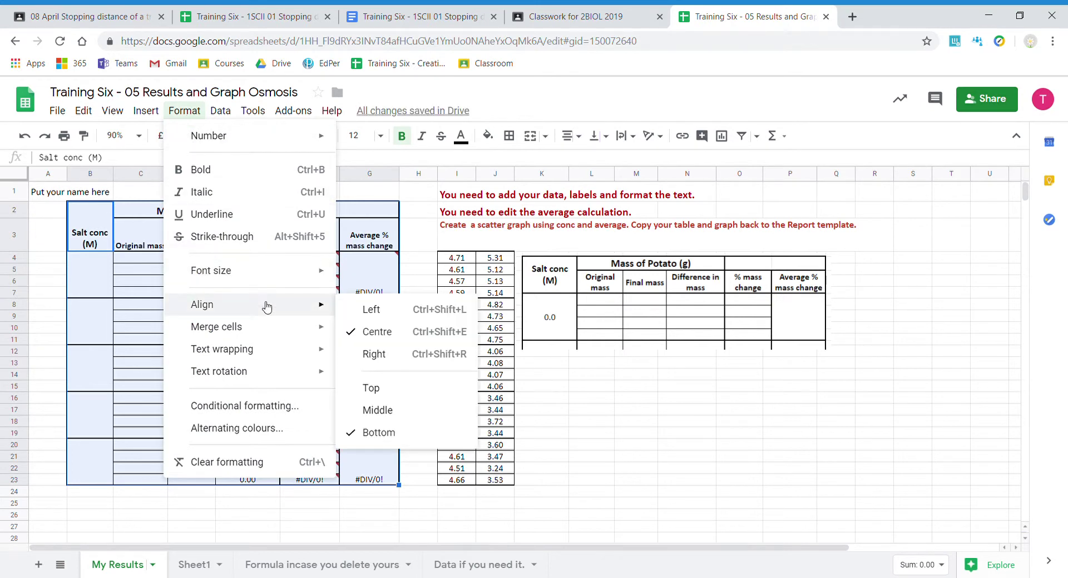
{"action": "left_click", "coordinate": [386, 412]}
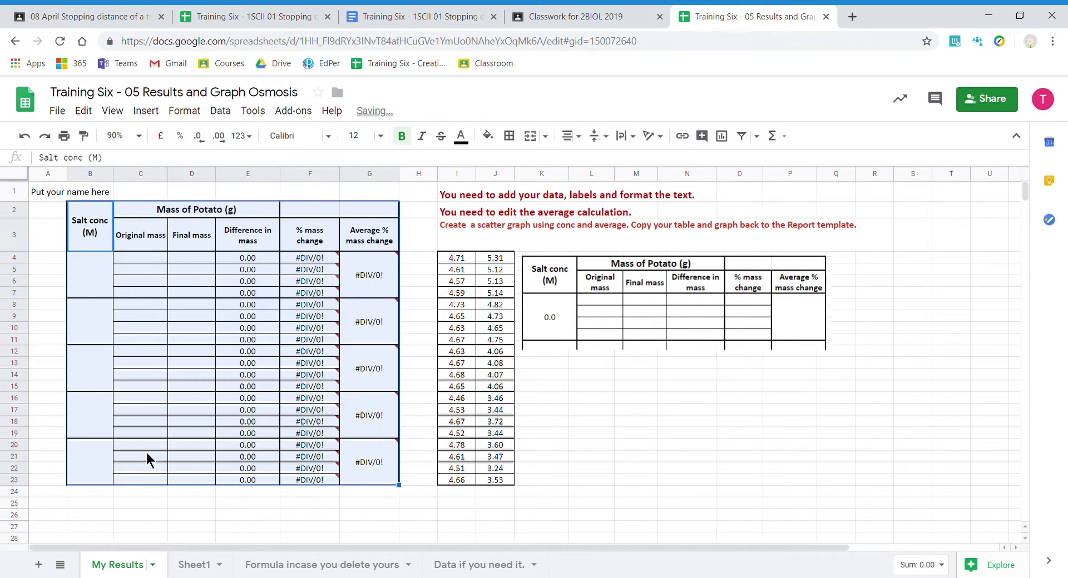
Enter salt concentrations 0.0, 0.2, 0.4, 0.6 and 0.8, shown to one decimal place.
{"action": "left_click", "coordinate": [94, 267]}
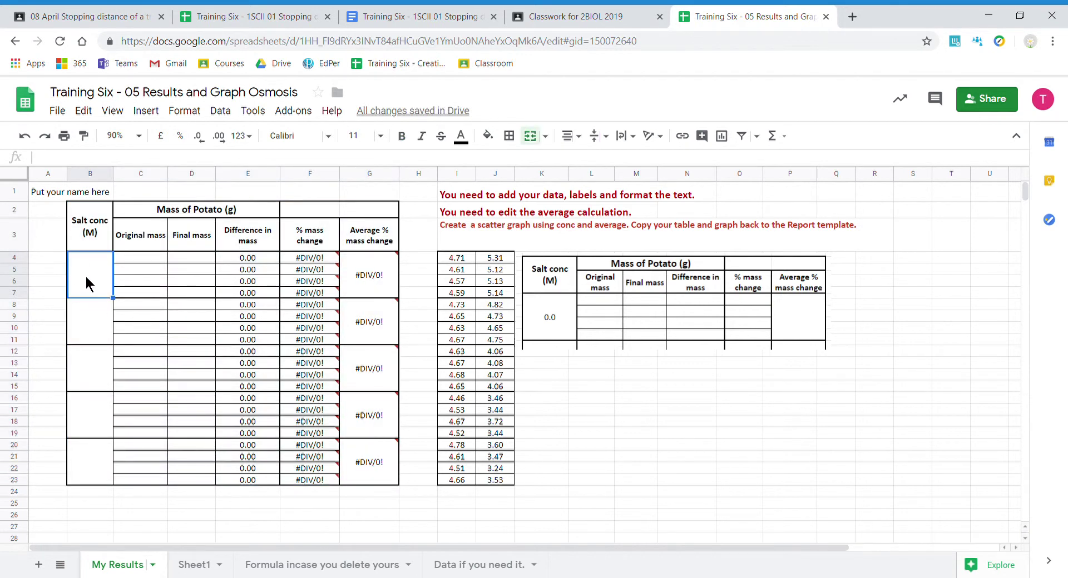
{"action": "type", "text": "0.0"}
{"action": "key", "text": "Return"}
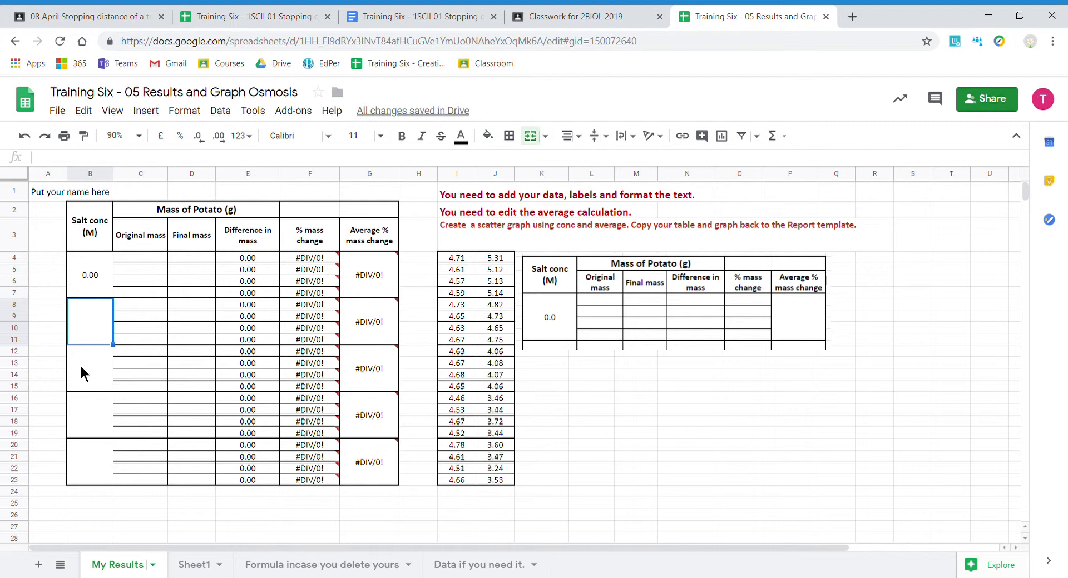
{"action": "type", "text": "0.2"}
{"action": "key", "text": "Return"}
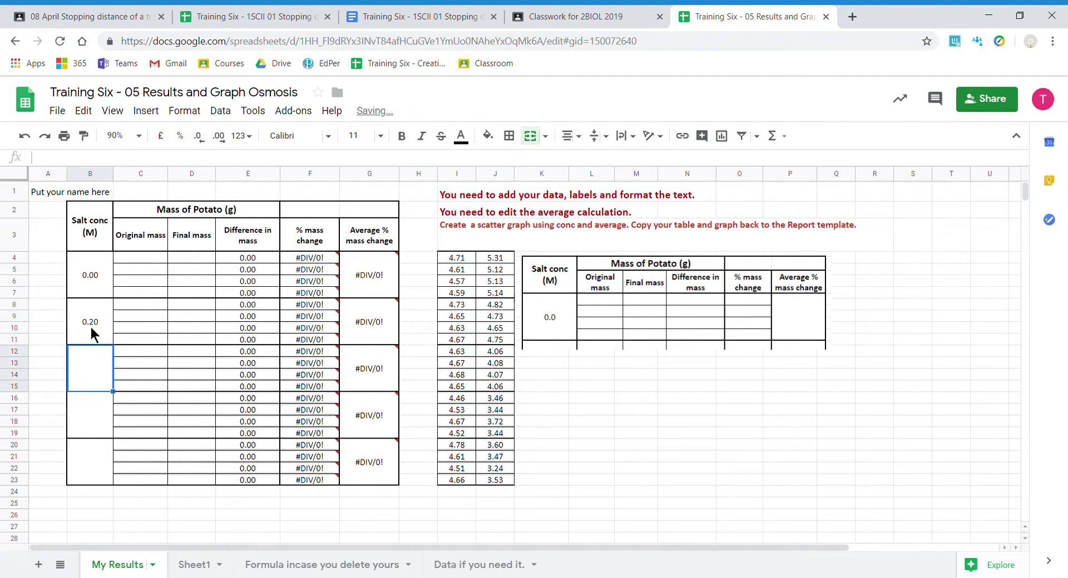
{"action": "type", "text": "0.4"}
{"action": "key", "text": "Return"}
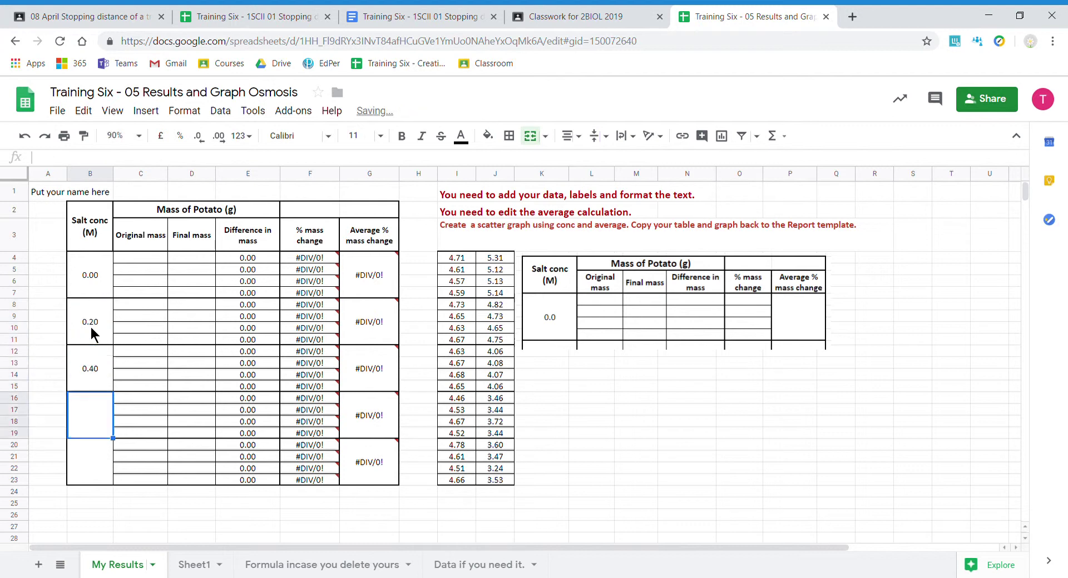
{"action": "type", "text": "0."}
{"action": "type", "text": "6"}
{"action": "key", "text": "Return"}
{"action": "type", "text": "0.8"}
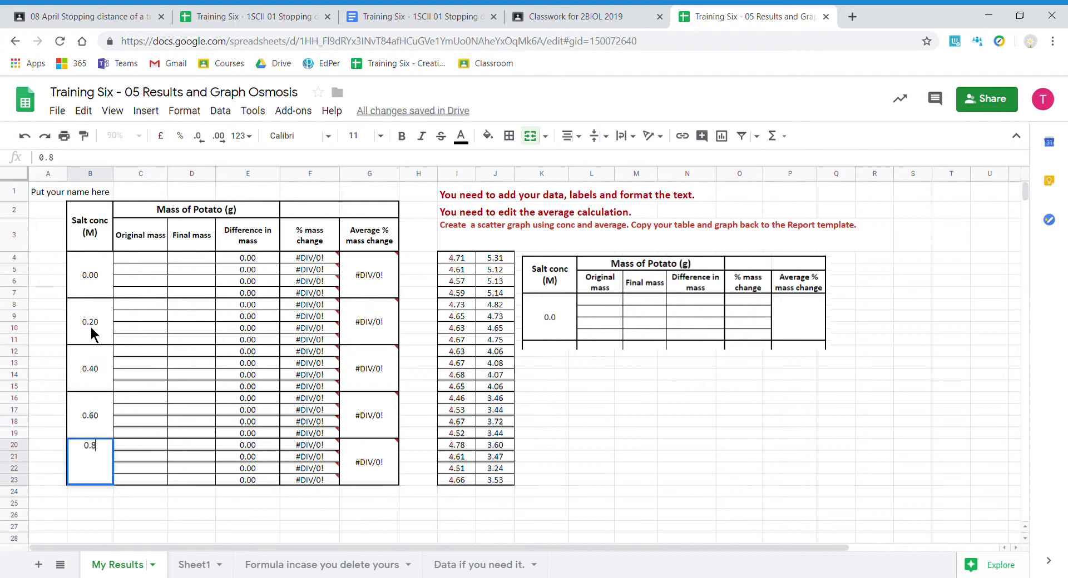
{"action": "key", "text": "Return"}
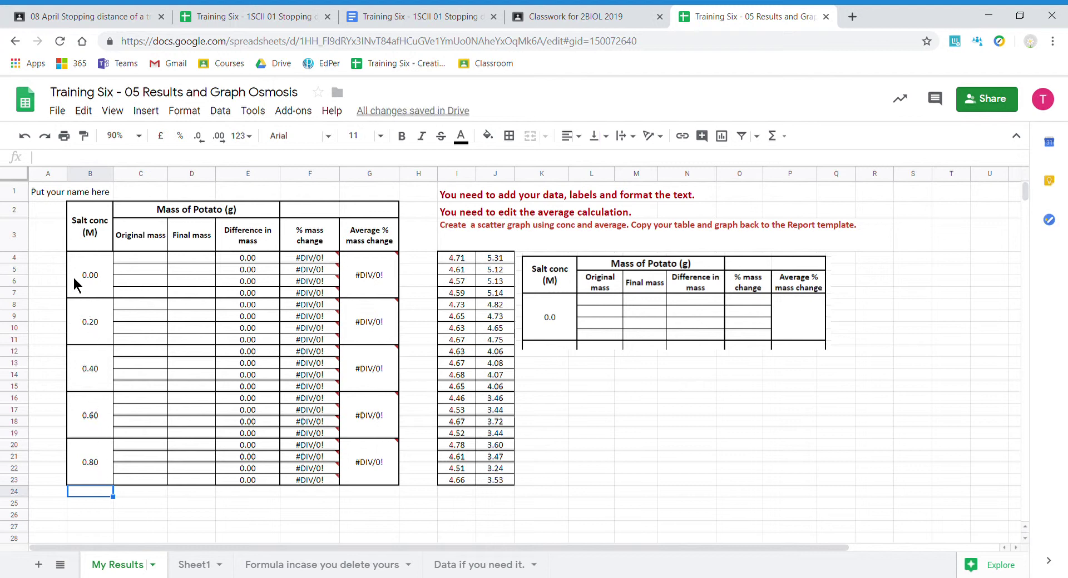
{"action": "left_click_drag", "start_coordinate": [89, 278], "coordinate": [100, 482]}
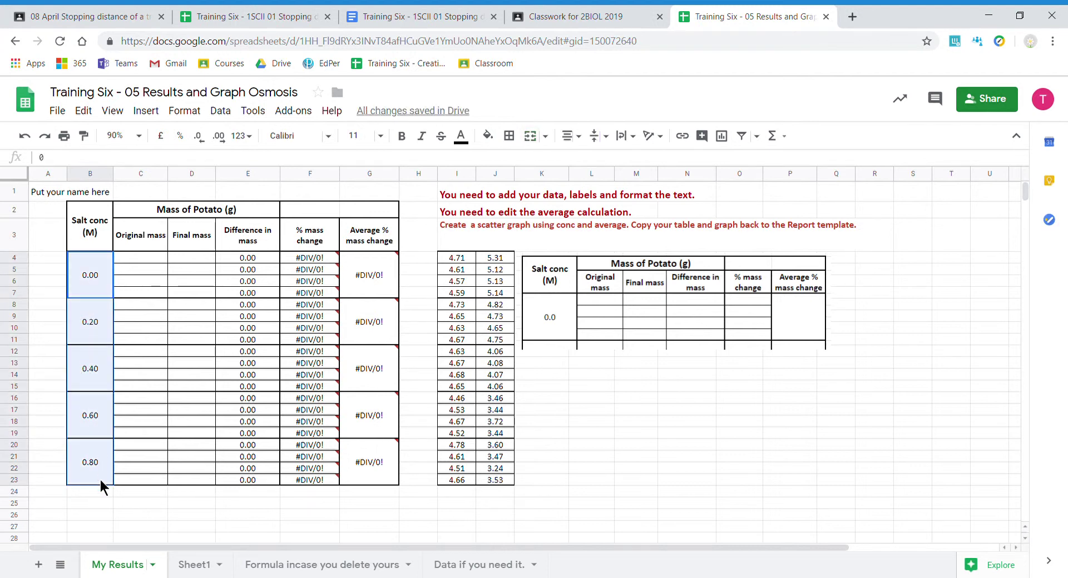
{"action": "left_click", "coordinate": [203, 143]}
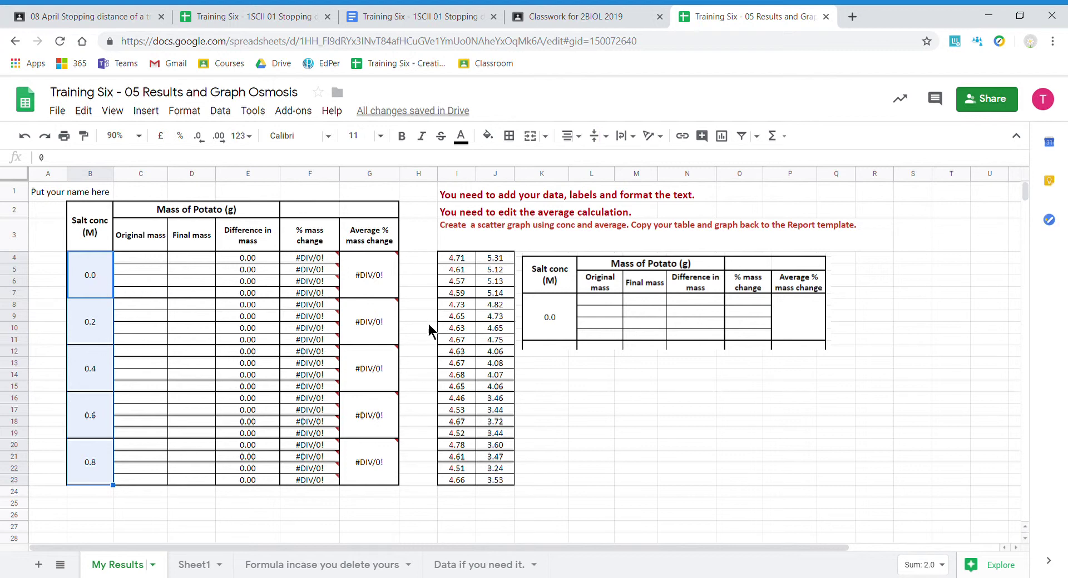
Copy the mass readings in I4:J23.
{"action": "left_click_drag", "start_coordinate": [458, 263], "coordinate": [496, 485]}
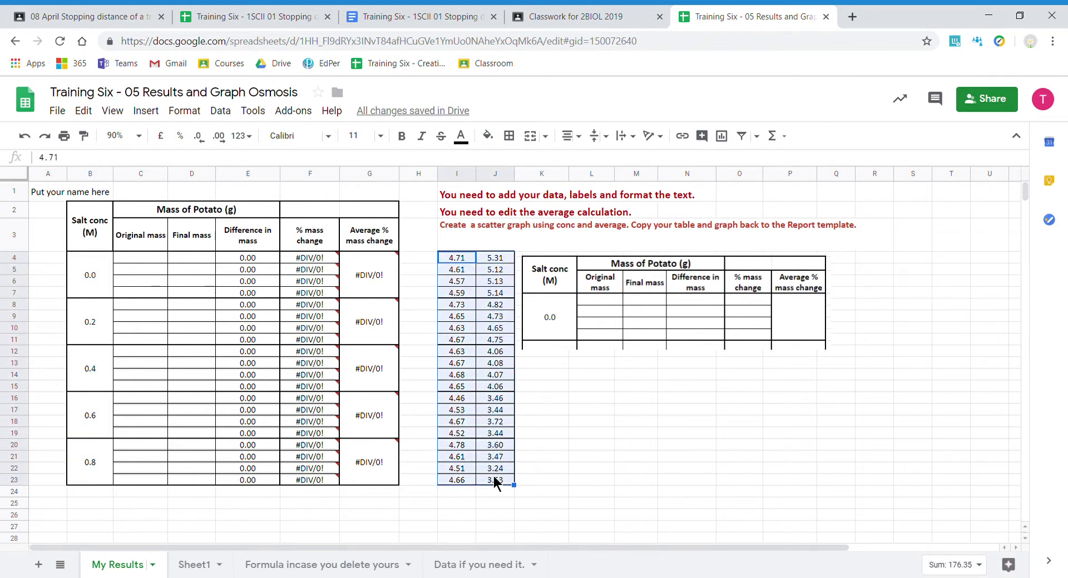
{"action": "key", "text": "ctrl+c"}
{"action": "left_click", "coordinate": [141, 258]}
Paste the mass readings at C4 and check the E4 difference and F10 percentage formulas.
{"action": "key", "text": "ctrl+v"}
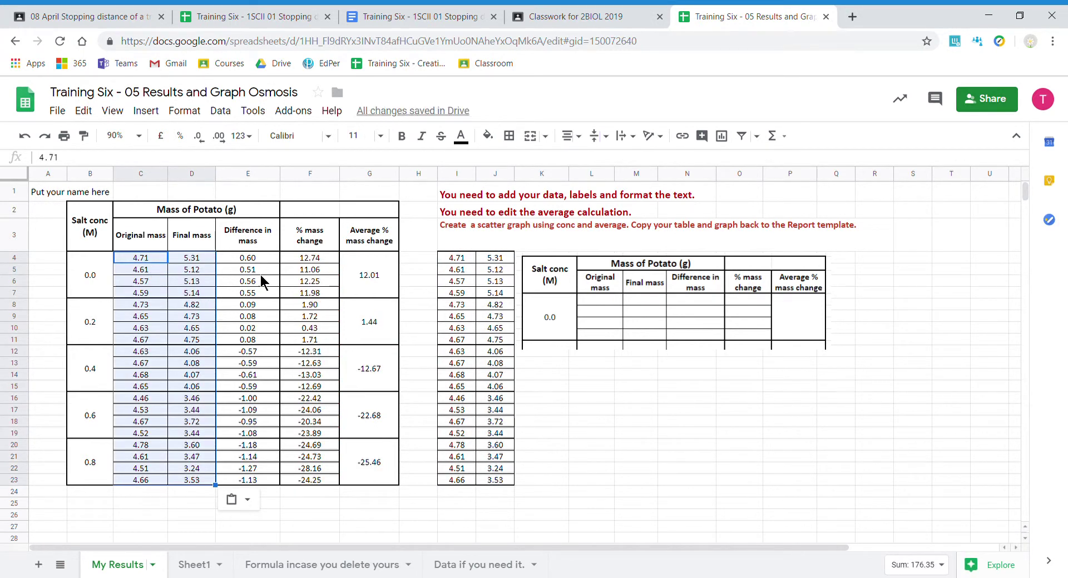
{"action": "left_click", "coordinate": [257, 258]}
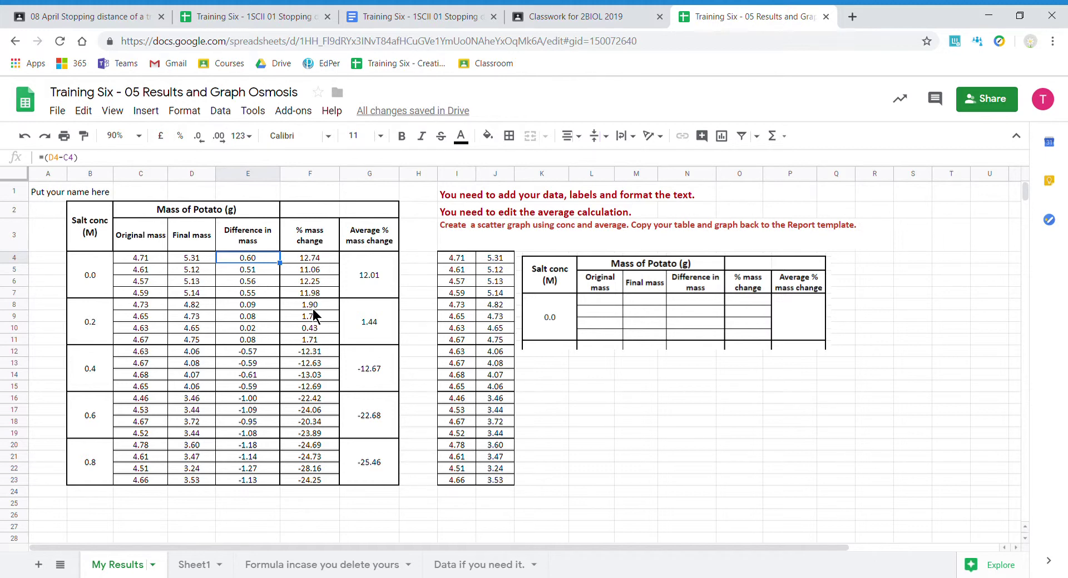
{"action": "left_click", "coordinate": [317, 329]}
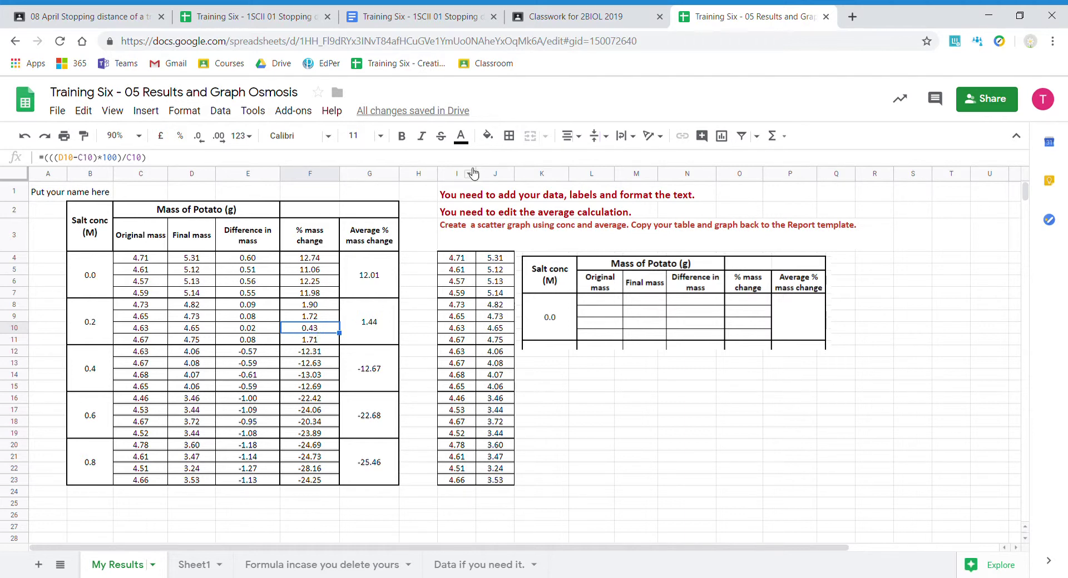
Shade F10 light yellow and change G8 to =((F8+F9+F11)/3), giving 1.78.
{"action": "left_click", "coordinate": [497, 136]}
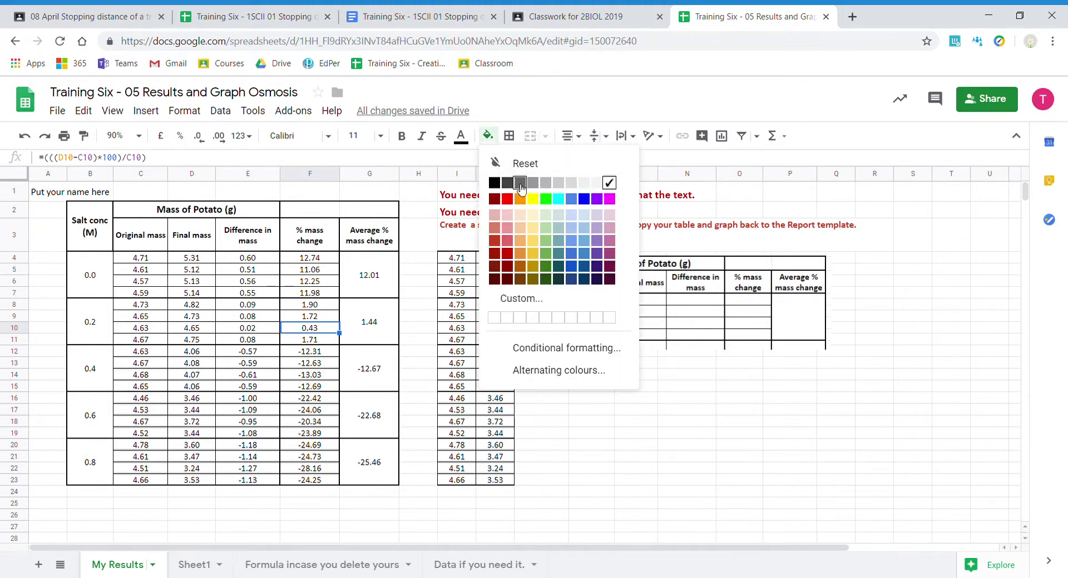
{"action": "left_click", "coordinate": [534, 214]}
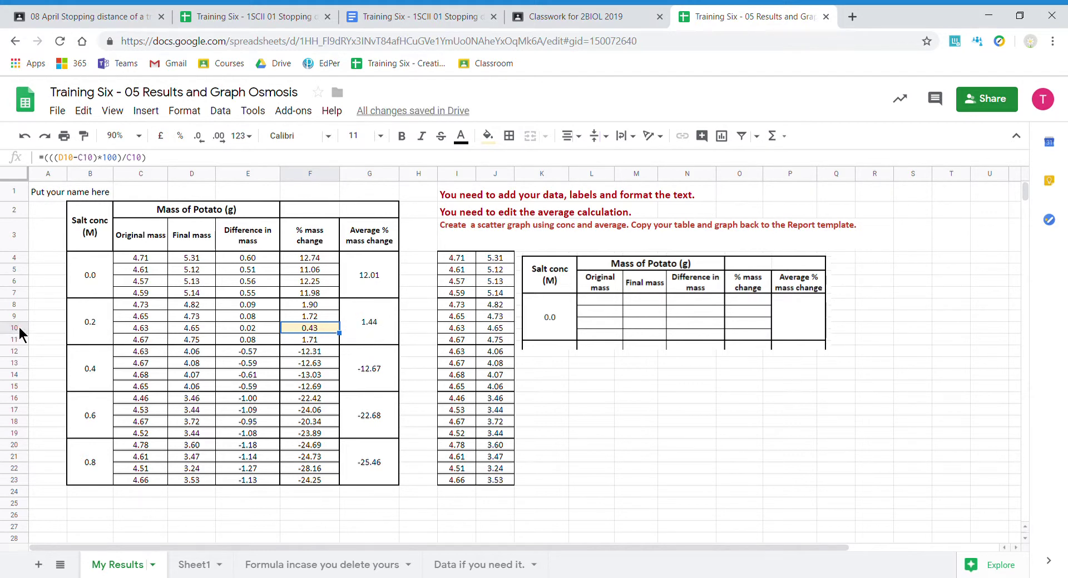
{"action": "left_click", "coordinate": [372, 325]}
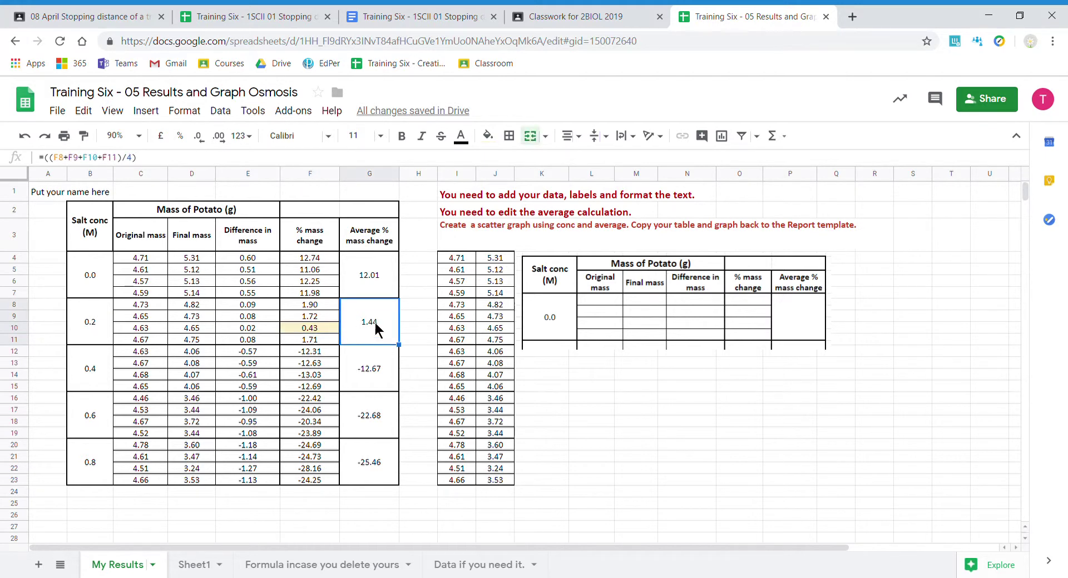
{"action": "left_click", "coordinate": [119, 158]}
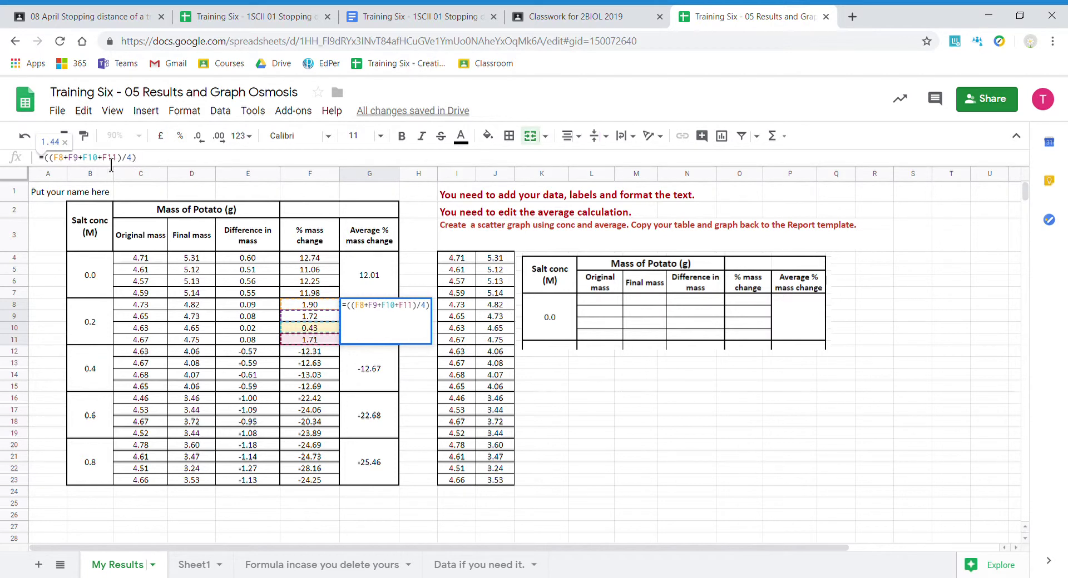
{"action": "left_click", "coordinate": [109, 162]}
{"action": "key", "text": "BackSpace"}
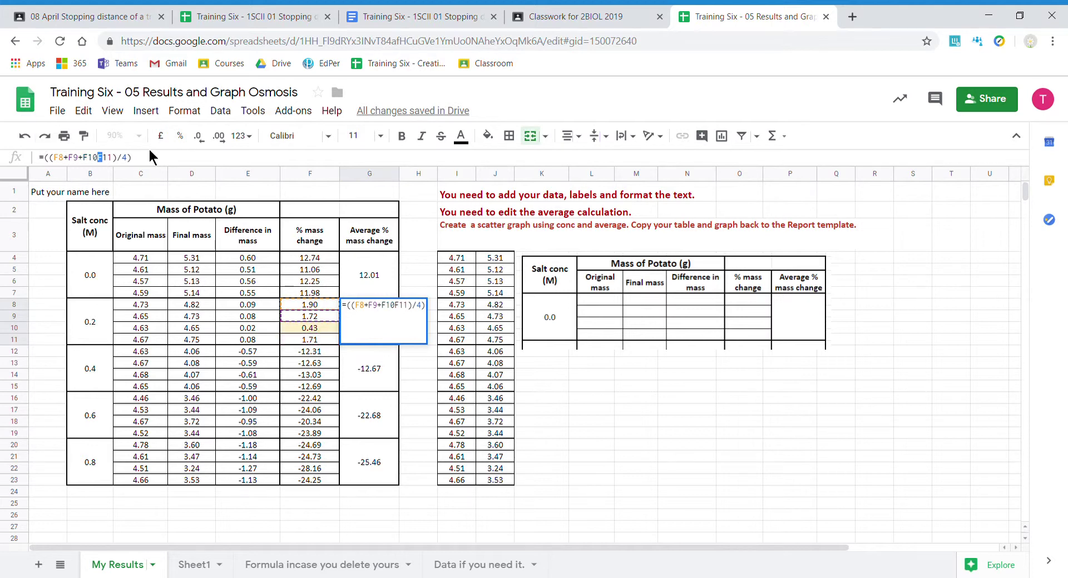
{"action": "key", "text": "BackSpace"}
{"action": "key", "text": "BackSpace"}
{"action": "key", "text": "BackSpace"}
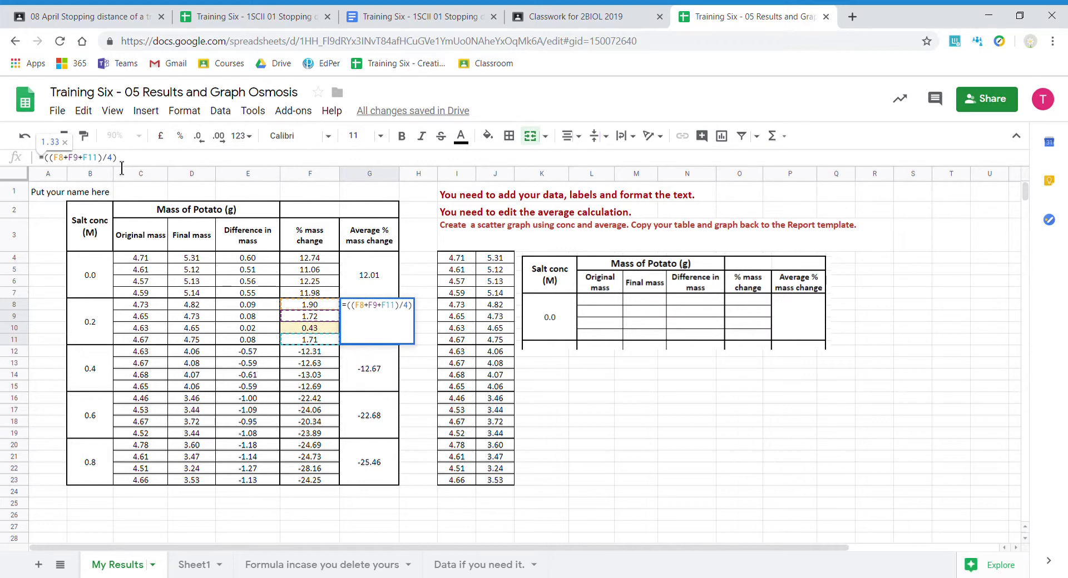
{"action": "left_click", "coordinate": [122, 168]}
{"action": "key", "text": "BackSpace"}
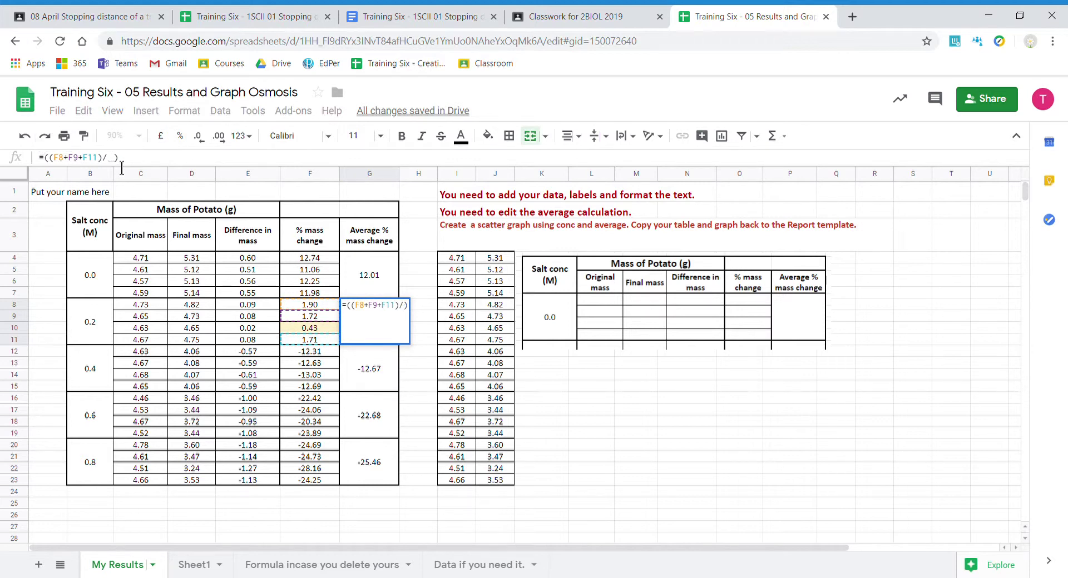
{"action": "type", "text": "3"}
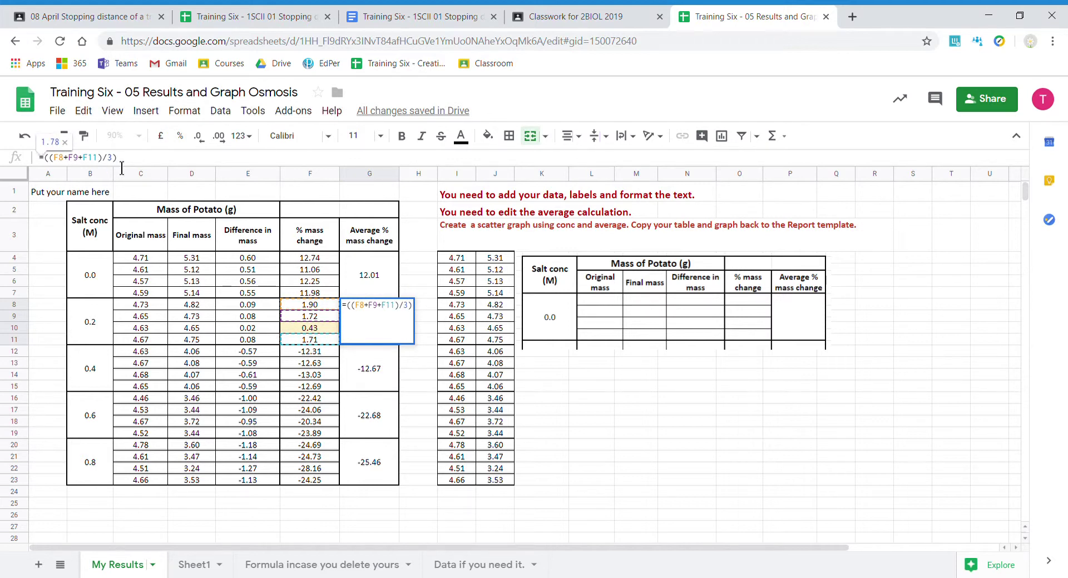
{"action": "key", "text": "Return"}
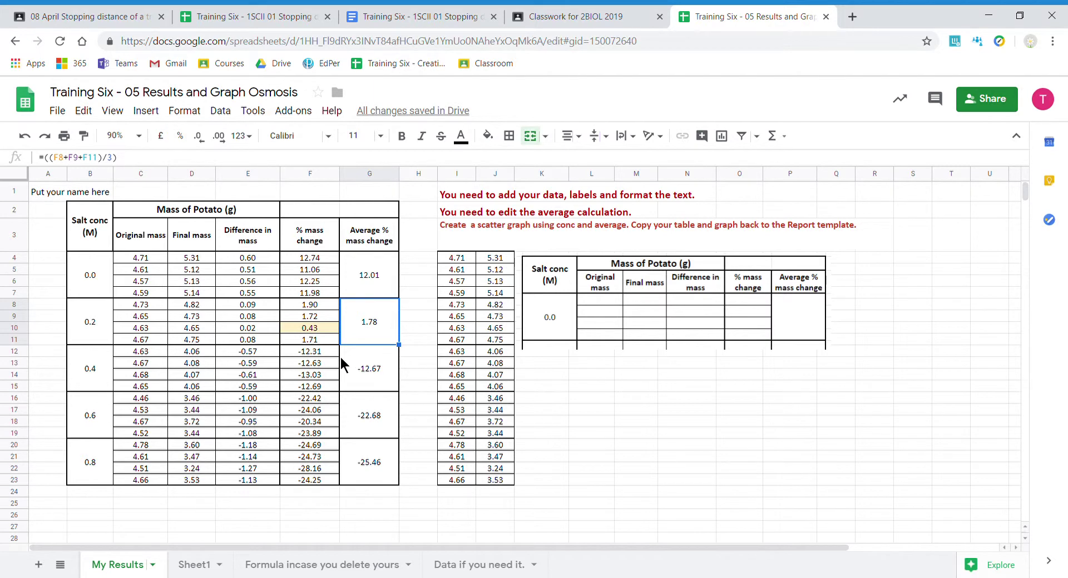
Shade F18 light yellow and change G16 to =((F16+F17+F19)/3), giving -23.46.
{"action": "left_click", "coordinate": [324, 421]}
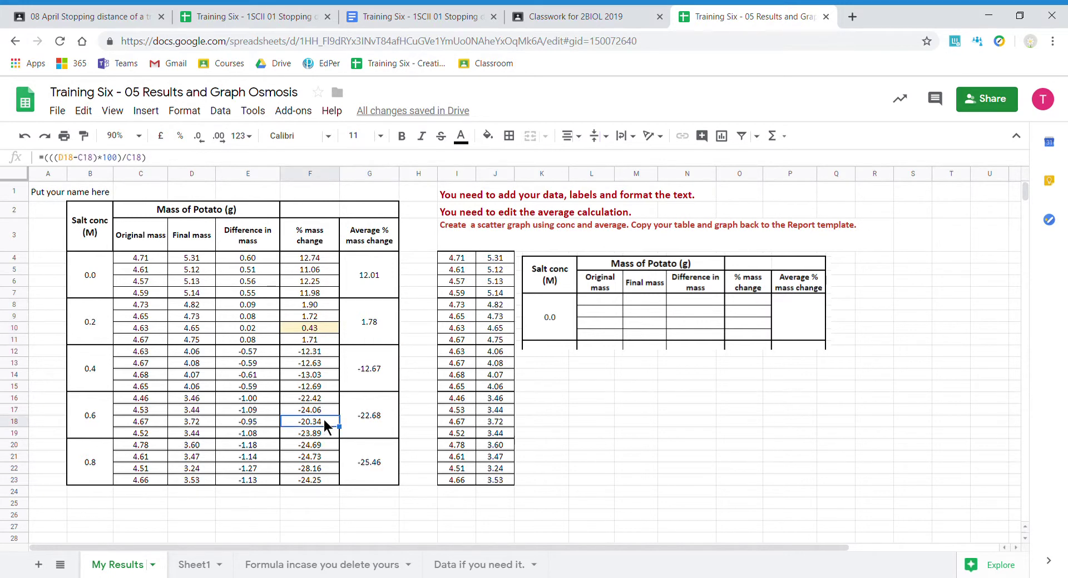
{"action": "left_click", "coordinate": [488, 136]}
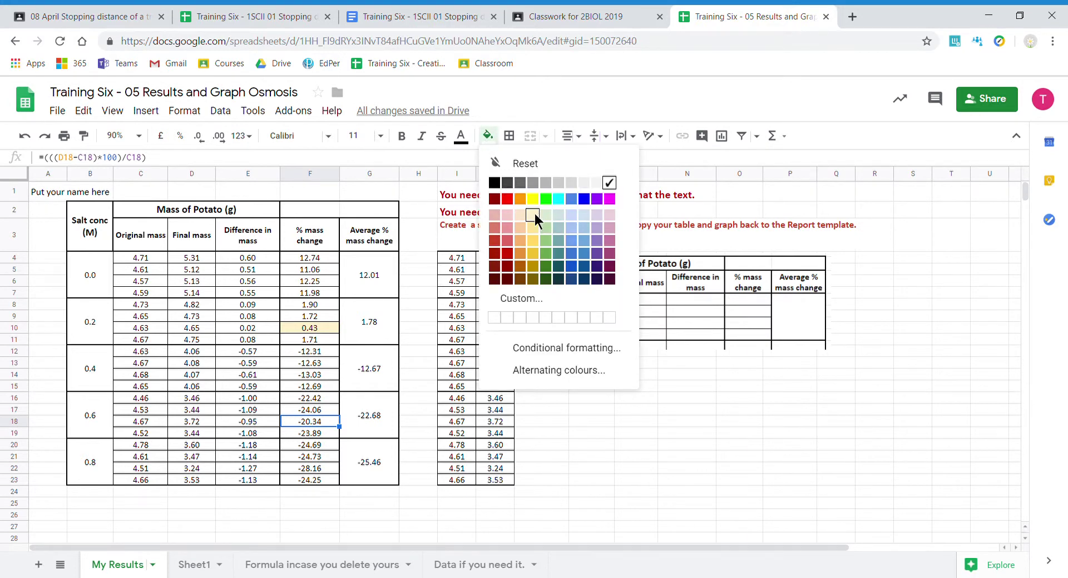
{"action": "left_click", "coordinate": [535, 214]}
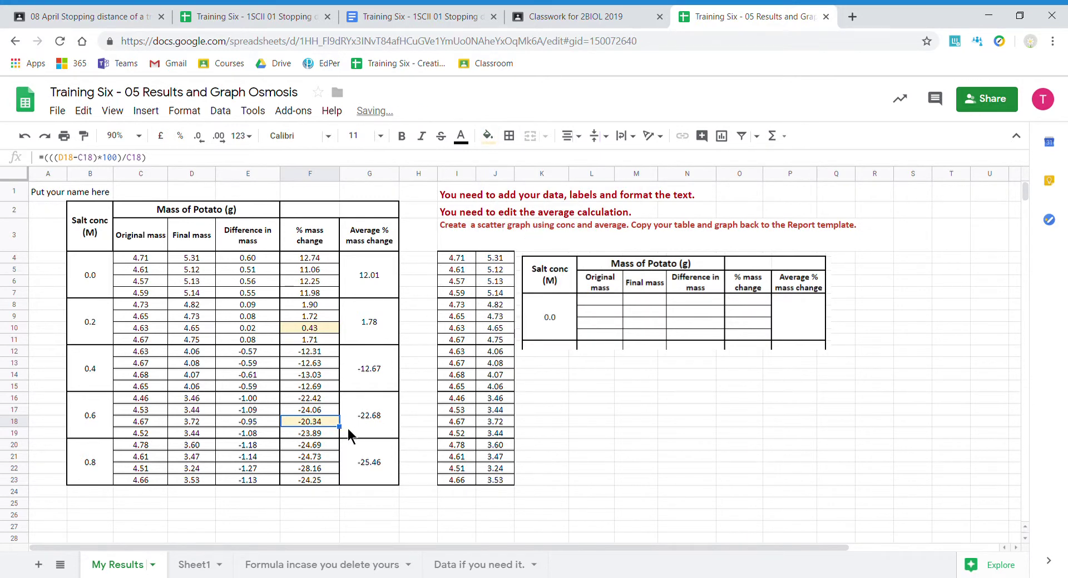
{"action": "left_click", "coordinate": [377, 420]}
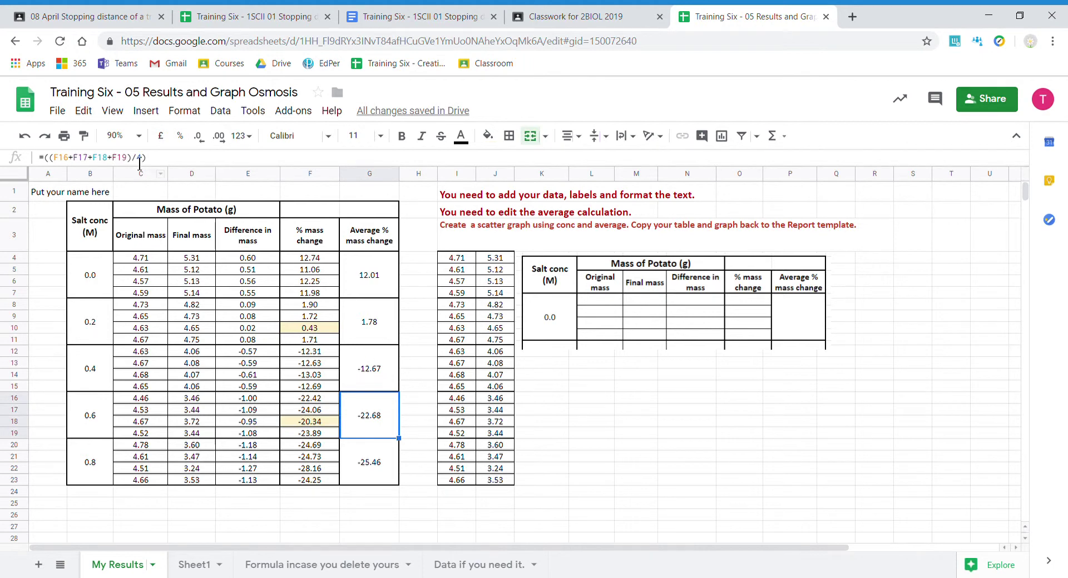
{"action": "left_click", "coordinate": [120, 159]}
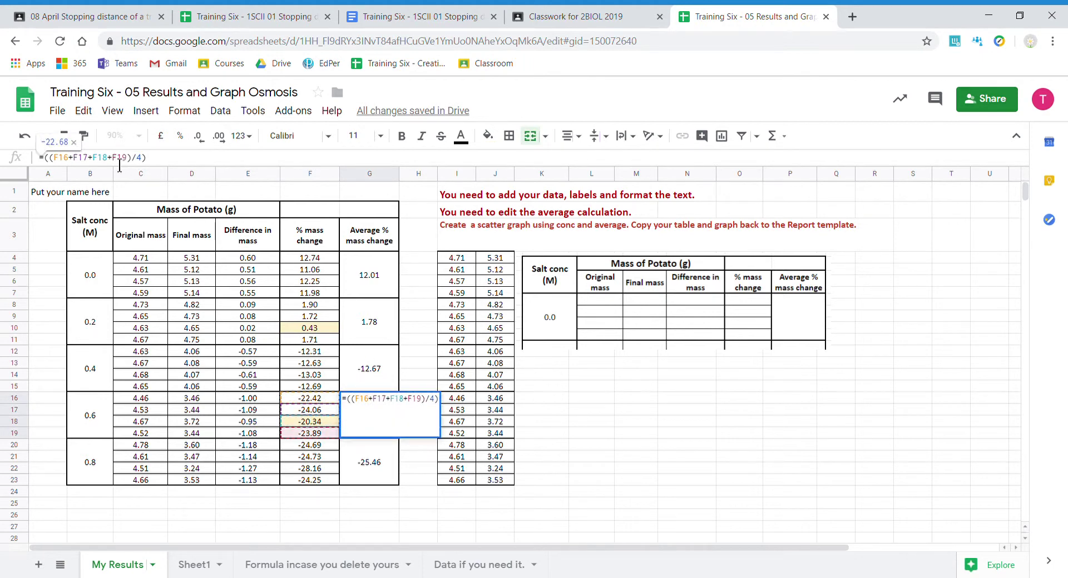
{"action": "key", "text": "BackSpace"}
{"action": "key", "text": "BackSpace"}
{"action": "key", "text": "BackSpace"}
{"action": "key", "text": "BackSpace"}
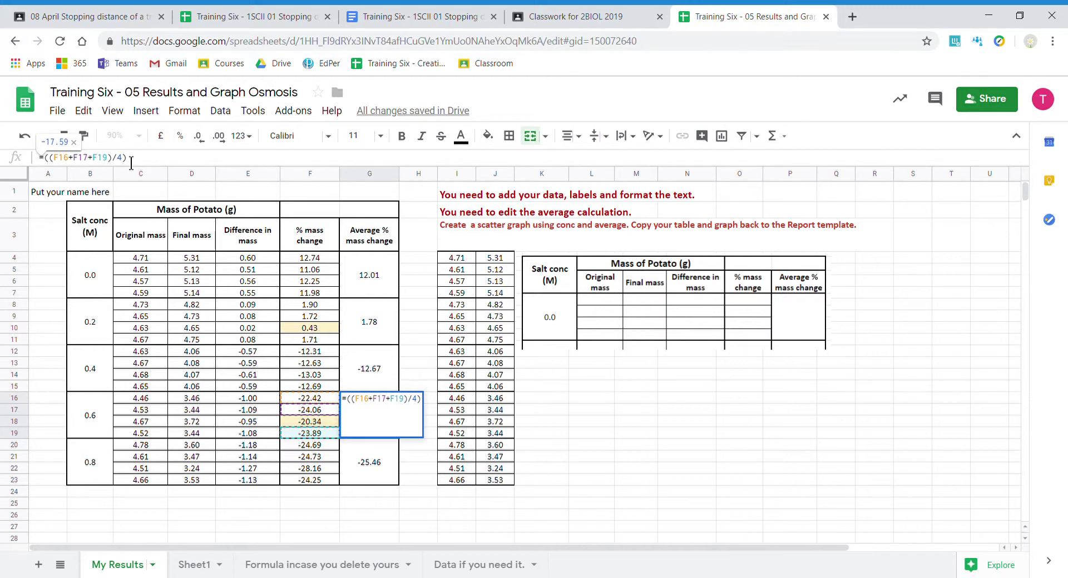
{"action": "key", "text": "BackSpace"}
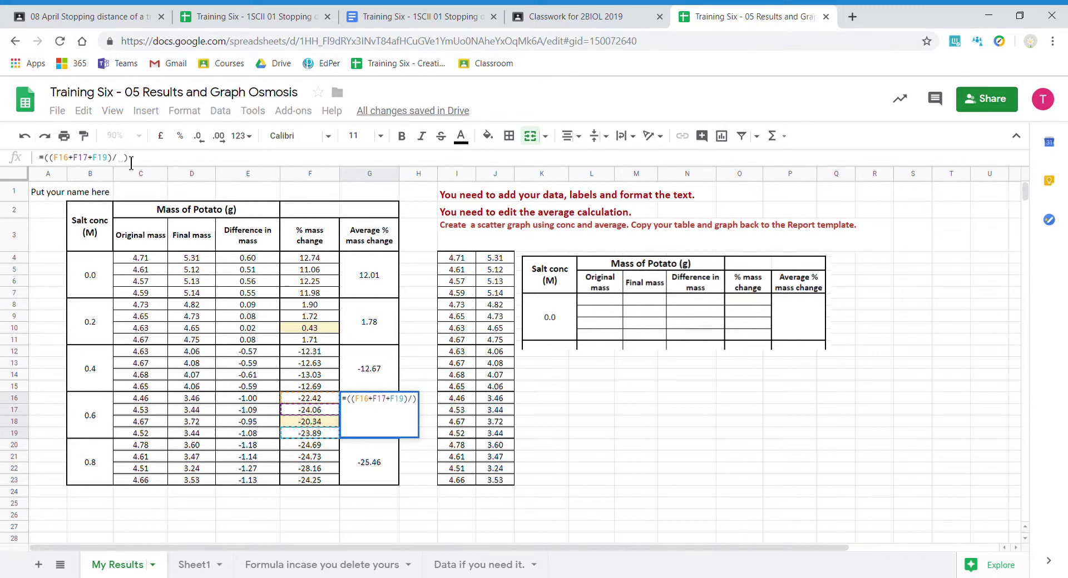
{"action": "type", "text": "3"}
{"action": "key", "text": "Return"}
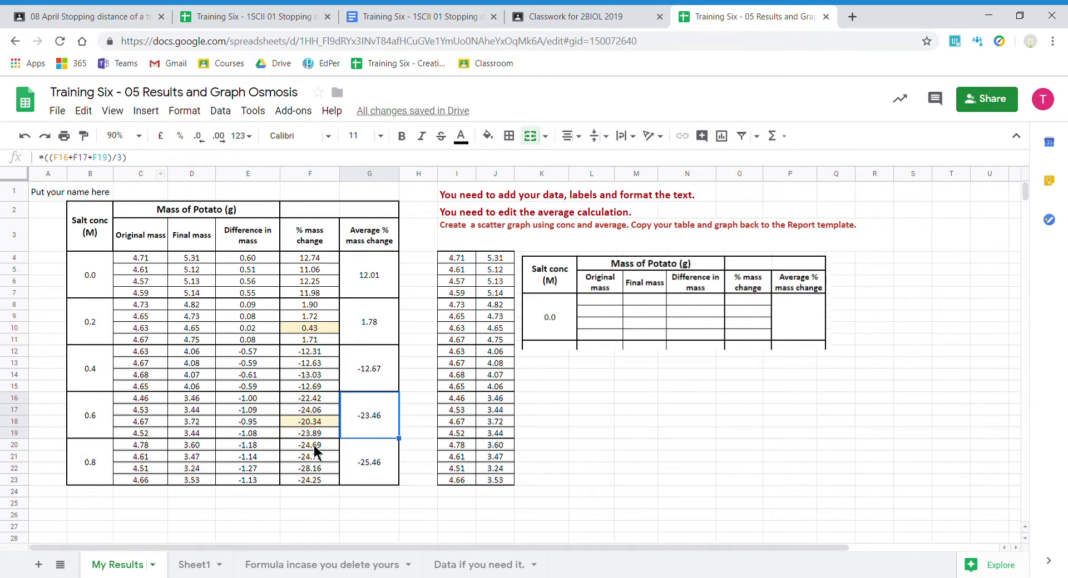
Shade the -28.16 reading in F22 pale yellow.
{"action": "left_click", "coordinate": [318, 469]}
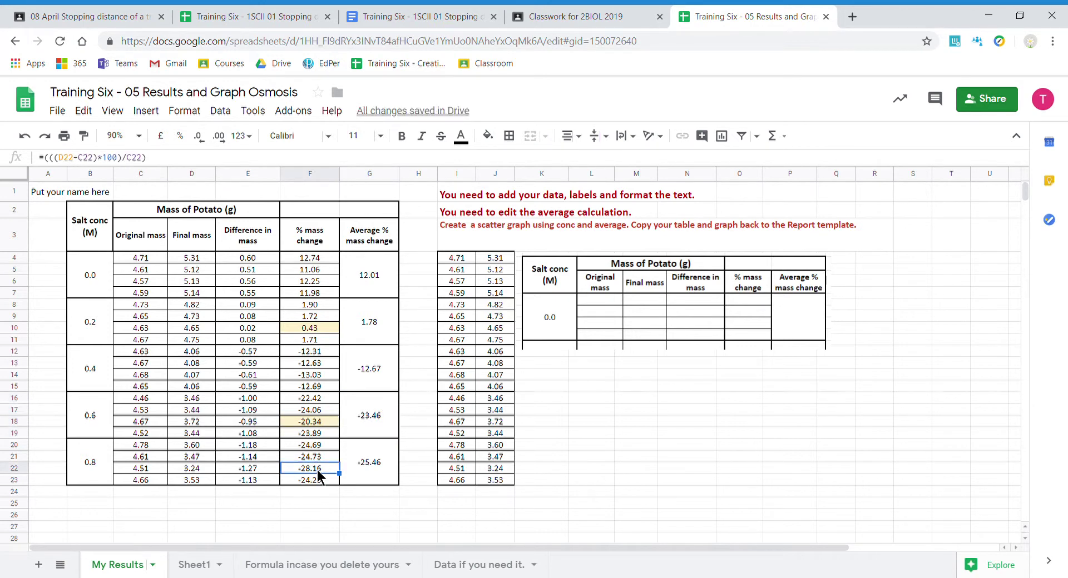
{"action": "left_click", "coordinate": [487, 136]}
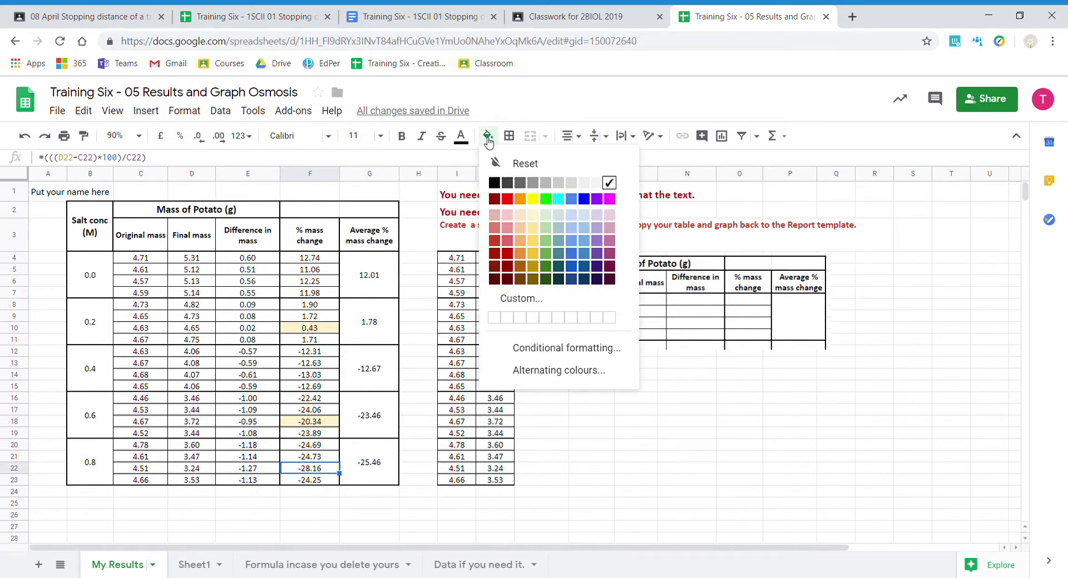
{"action": "left_click", "coordinate": [532, 214]}
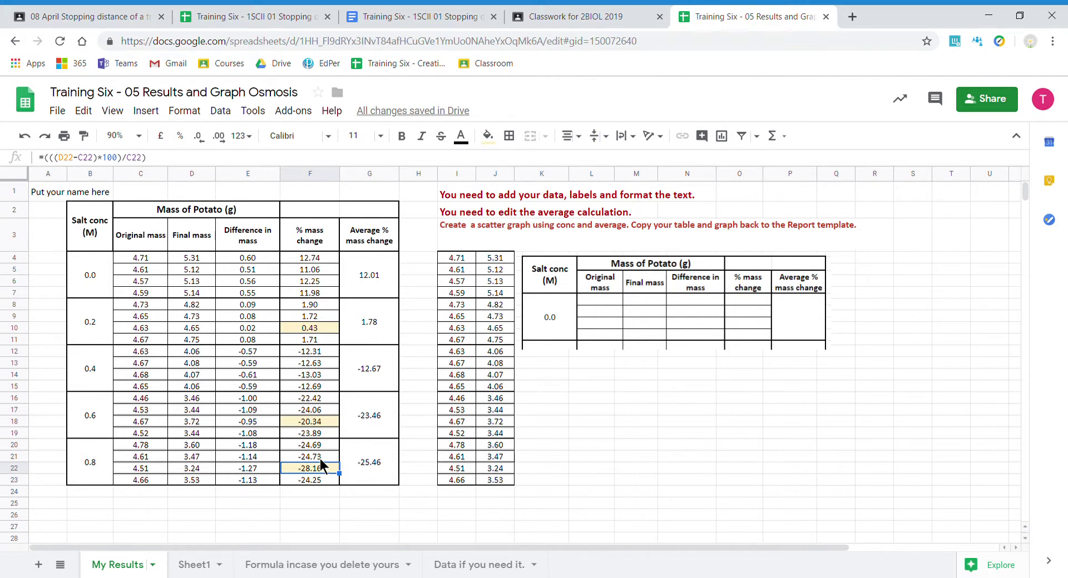
Change G20 to =((F20+F21+F23)/3) so the 0.8 M average becomes -24.55.
{"action": "left_click", "coordinate": [359, 462]}
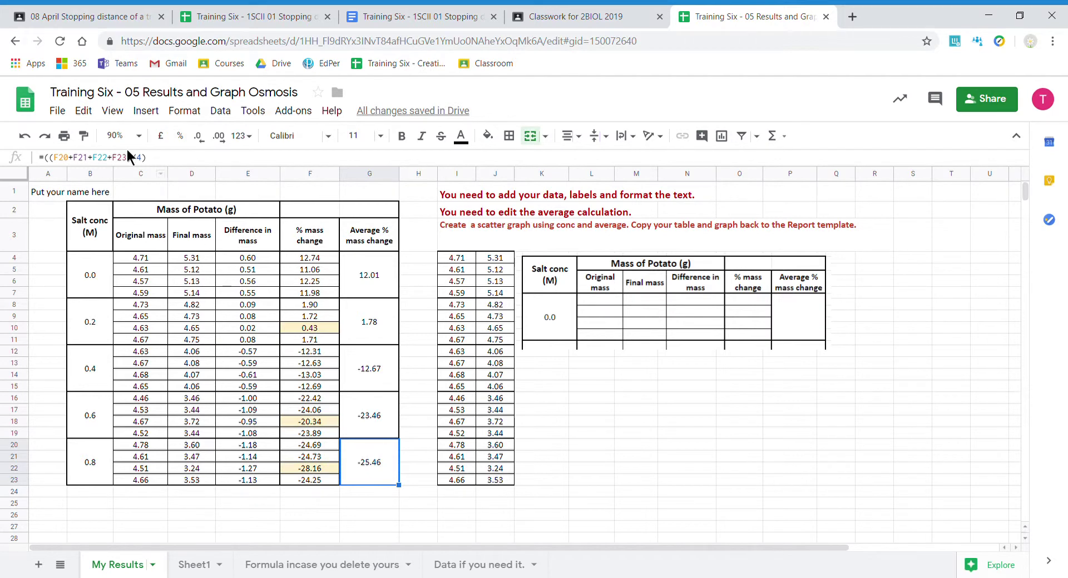
{"action": "key", "text": "F2"}
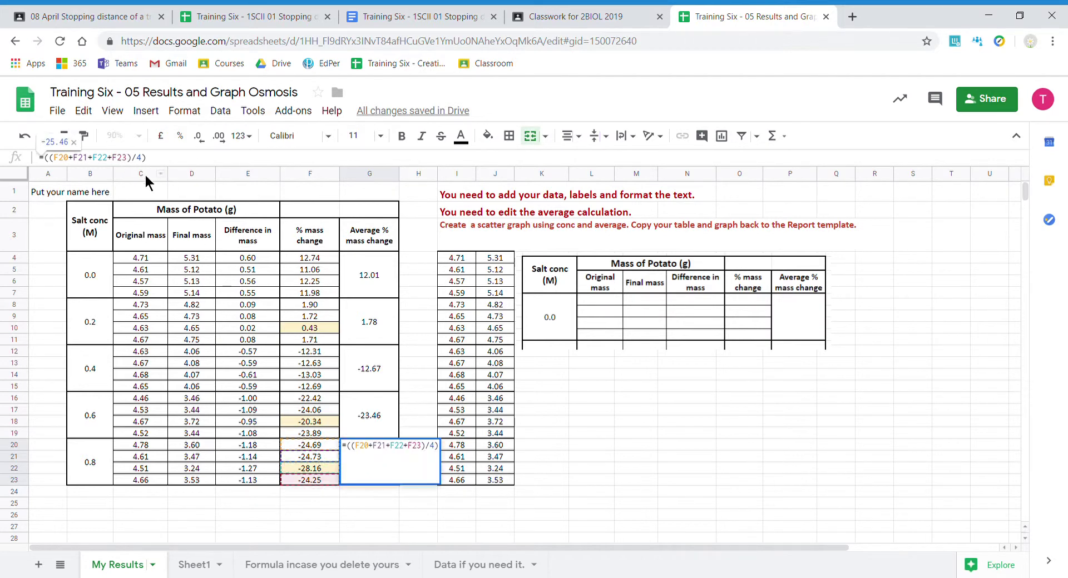
{"action": "key", "text": "BackSpace"}
{"action": "key", "text": "BackSpace"}
{"action": "key", "text": "BackSpace"}
{"action": "key", "text": "BackSpace"}
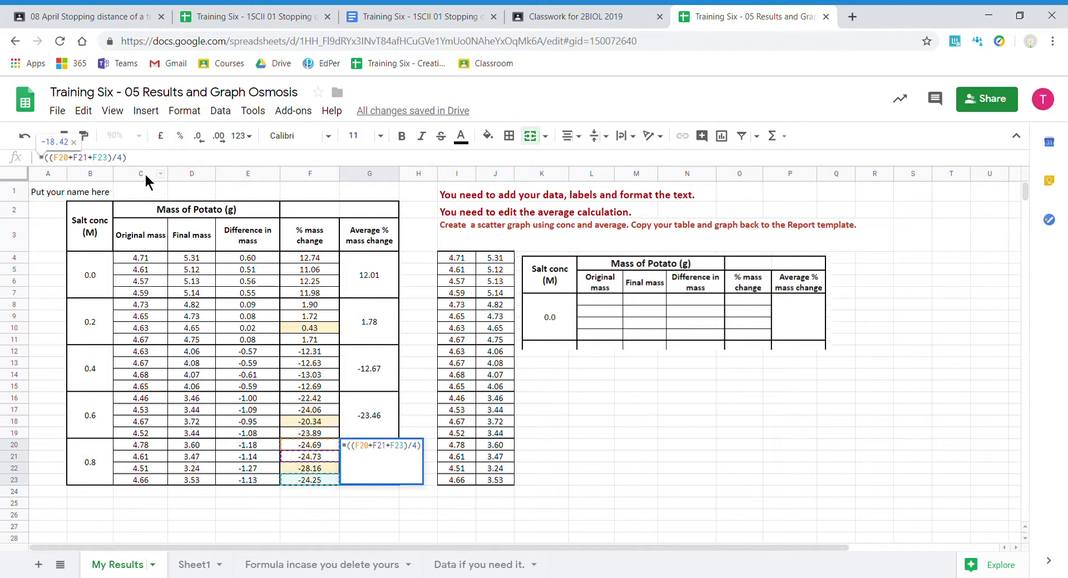
{"action": "left_click", "coordinate": [154, 164]}
{"action": "key", "text": "Return"}
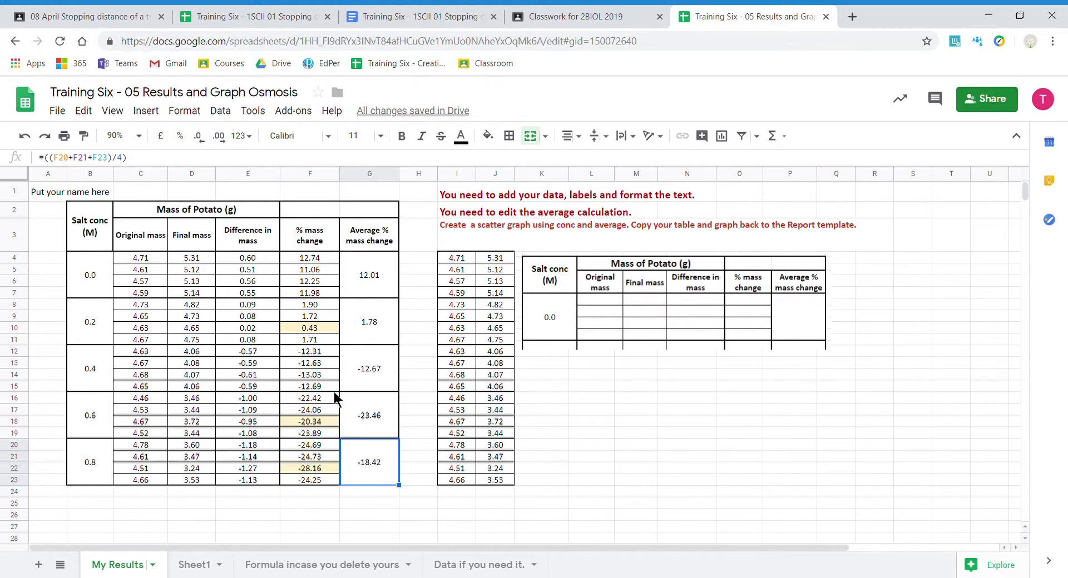
{"action": "left_click", "coordinate": [132, 163]}
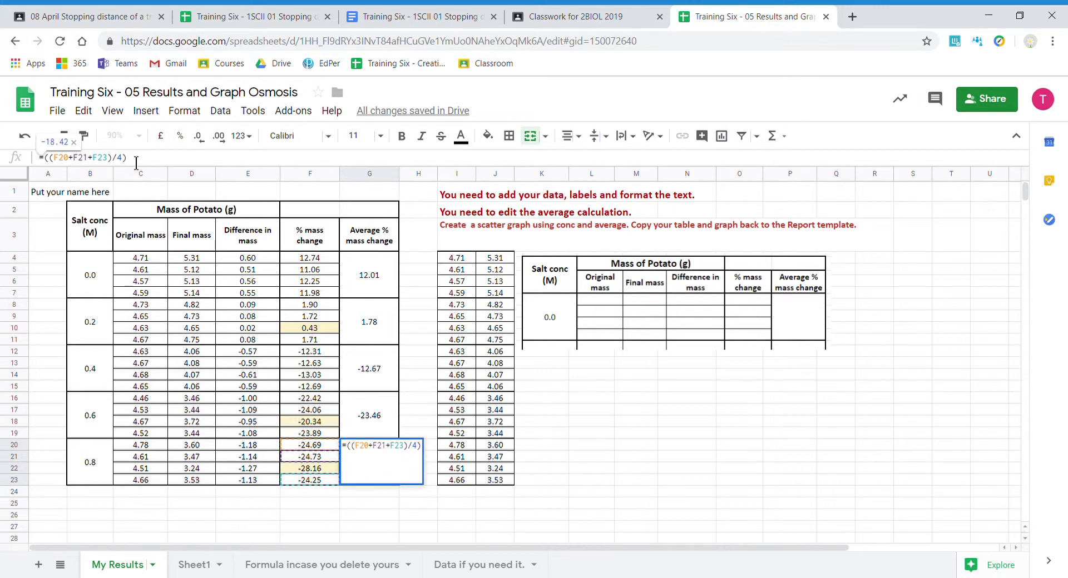
{"action": "key", "text": "BackSpace"}
{"action": "type", "text": "3"}
{"action": "key", "text": "Return"}
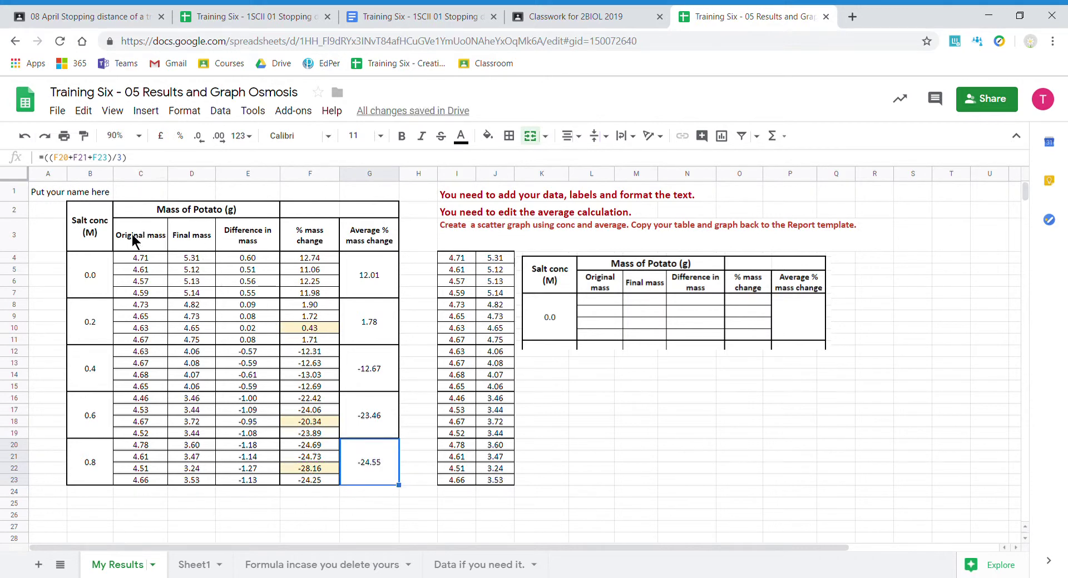
Fill headings C2:G3 and the Salt conc (M) cell B2:B3 light blue.
{"action": "left_click_drag", "start_coordinate": [134, 240], "coordinate": [387, 216]}
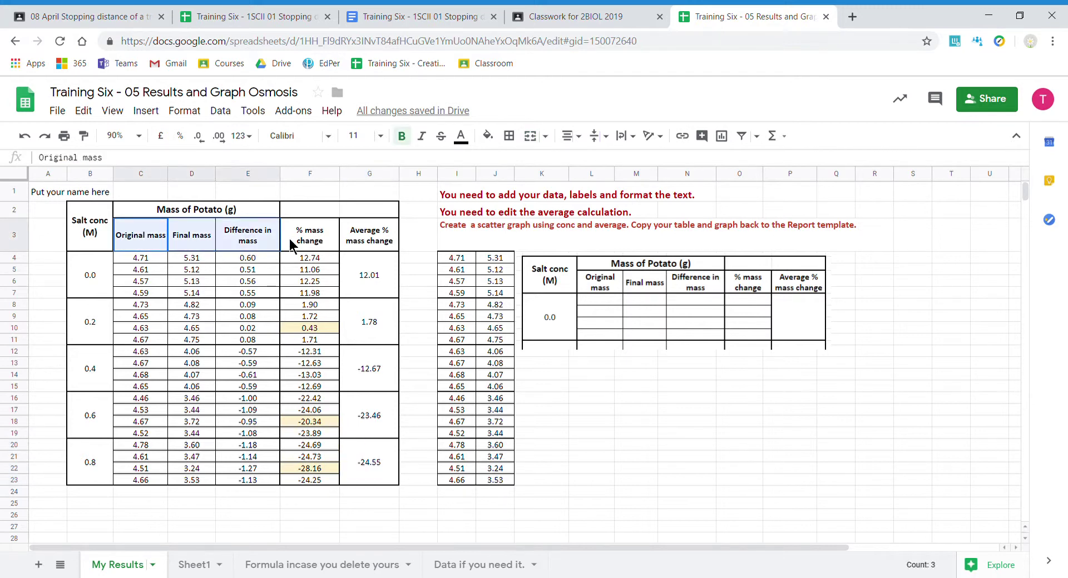
{"action": "left_click", "coordinate": [488, 136]}
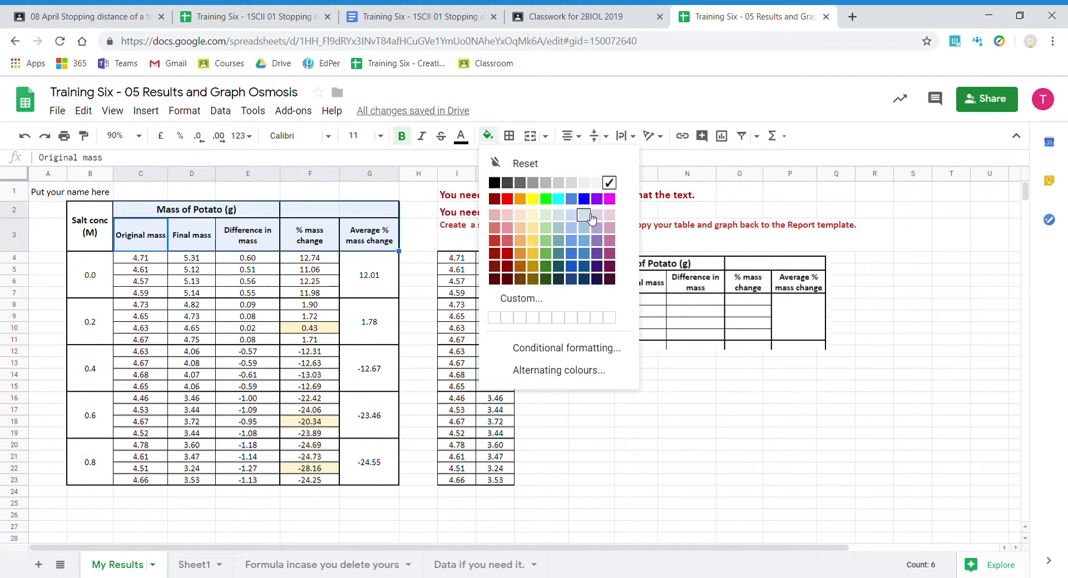
{"action": "left_click", "coordinate": [584, 215]}
{"action": "left_click", "coordinate": [99, 225]}
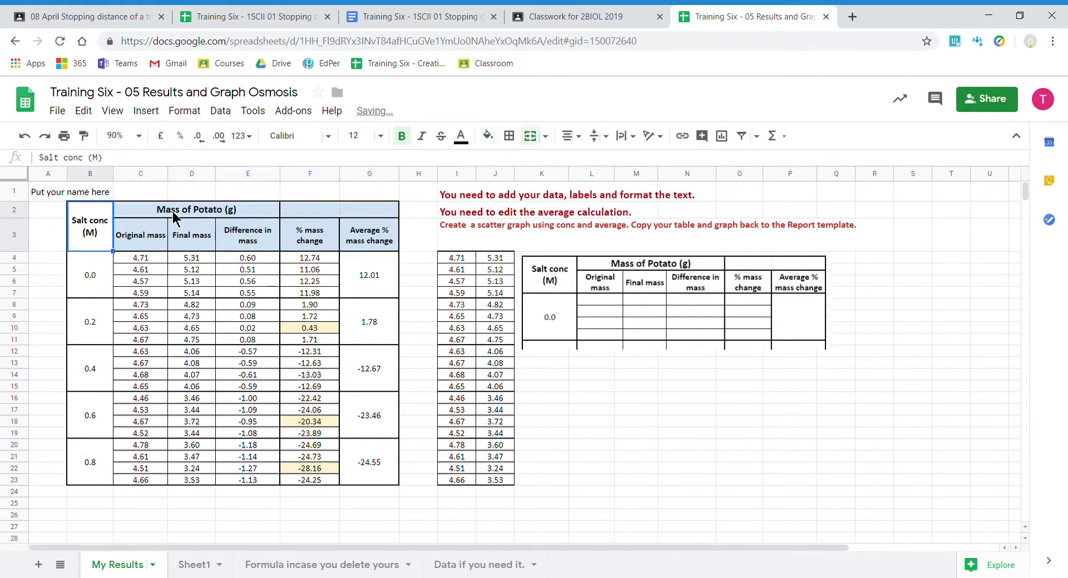
{"action": "left_click", "coordinate": [488, 135]}
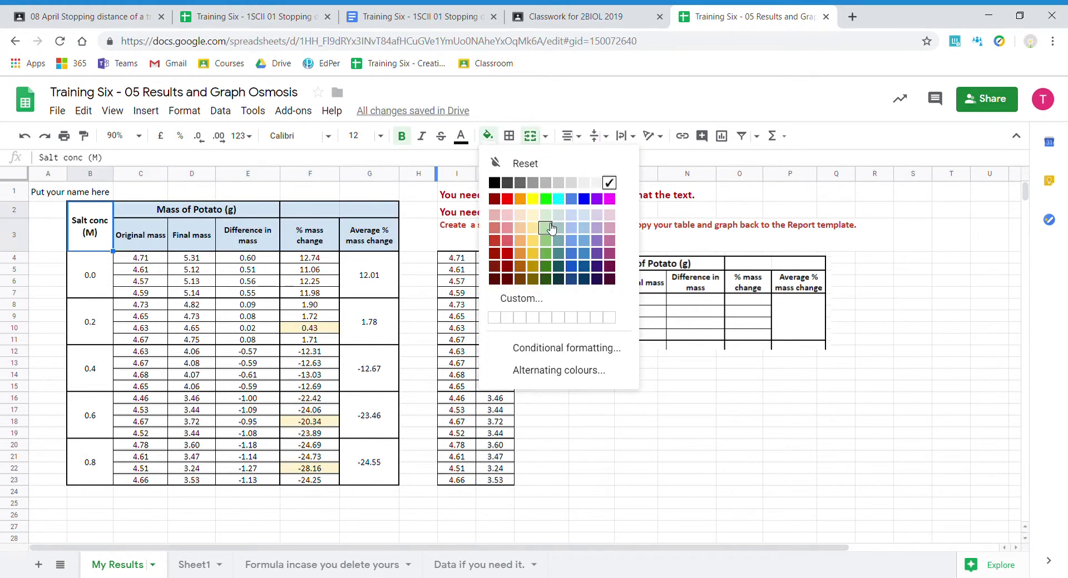
{"action": "left_click", "coordinate": [582, 217]}
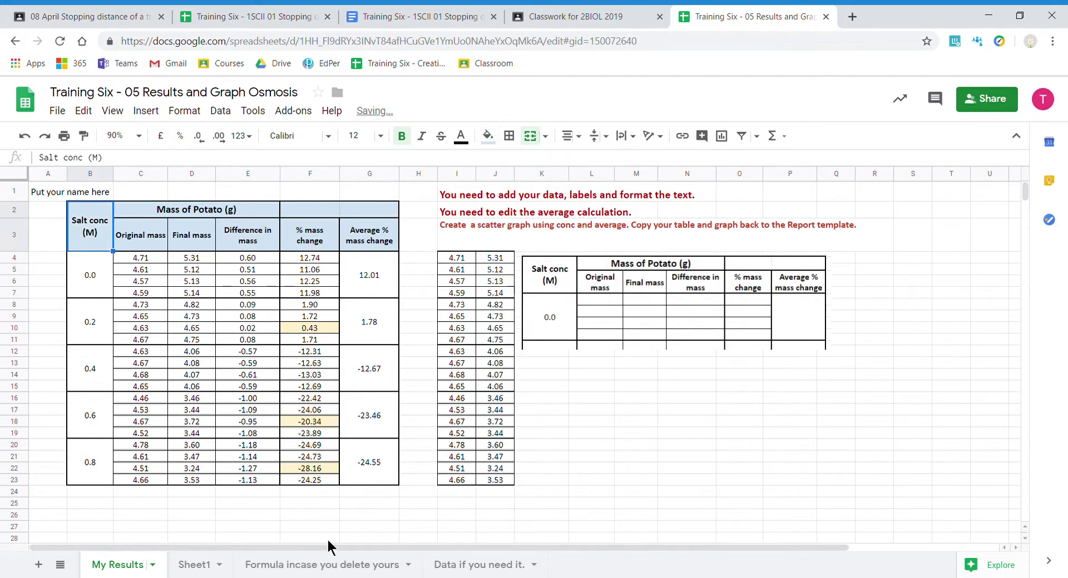
{"action": "left_click", "coordinate": [325, 506]}
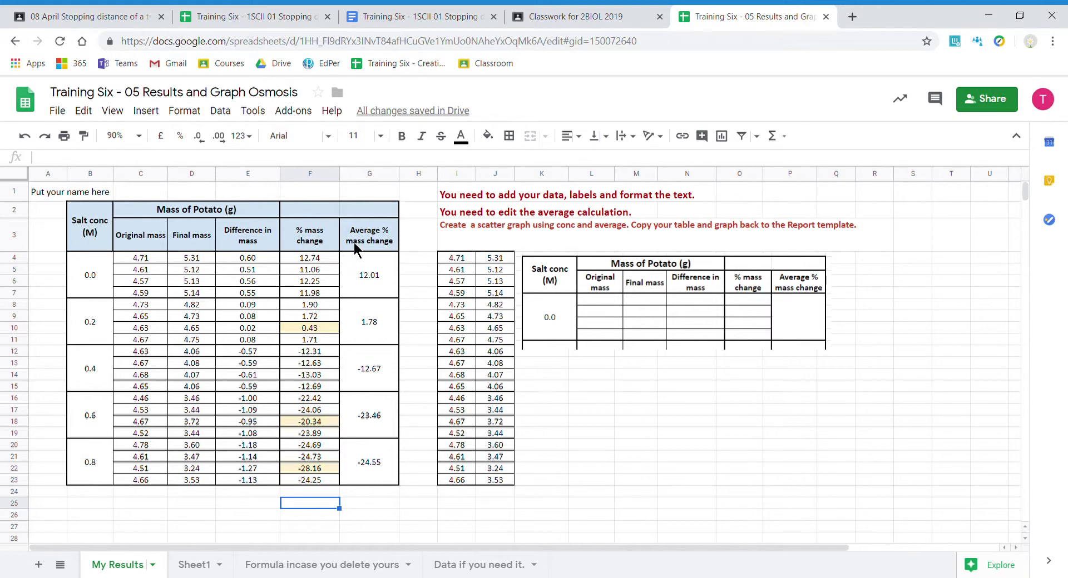
Chart concentrations B4:B23 against averages G4:G23 as a Scatter chart.
{"action": "left_click_drag", "start_coordinate": [86, 273], "coordinate": [89, 475]}
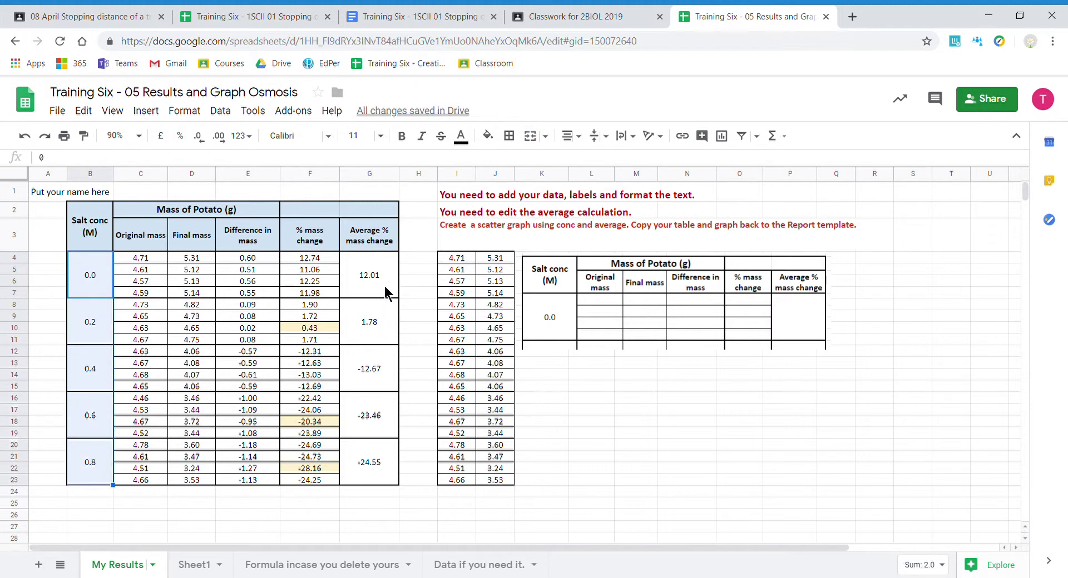
{"action": "left_click_drag", "start_coordinate": [372, 264], "coordinate": [353, 463]}
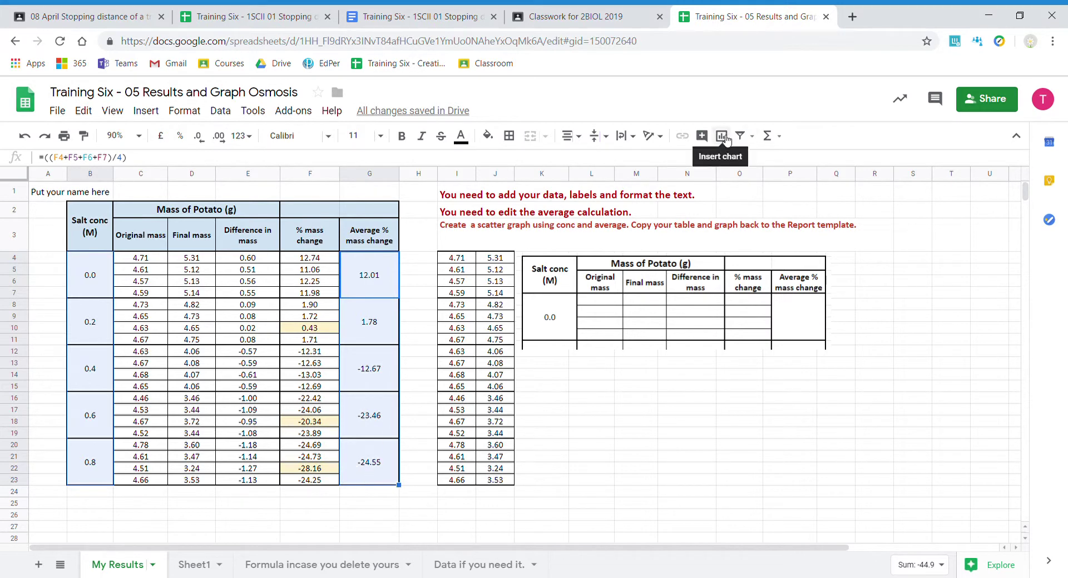
{"action": "left_click", "coordinate": [723, 137]}
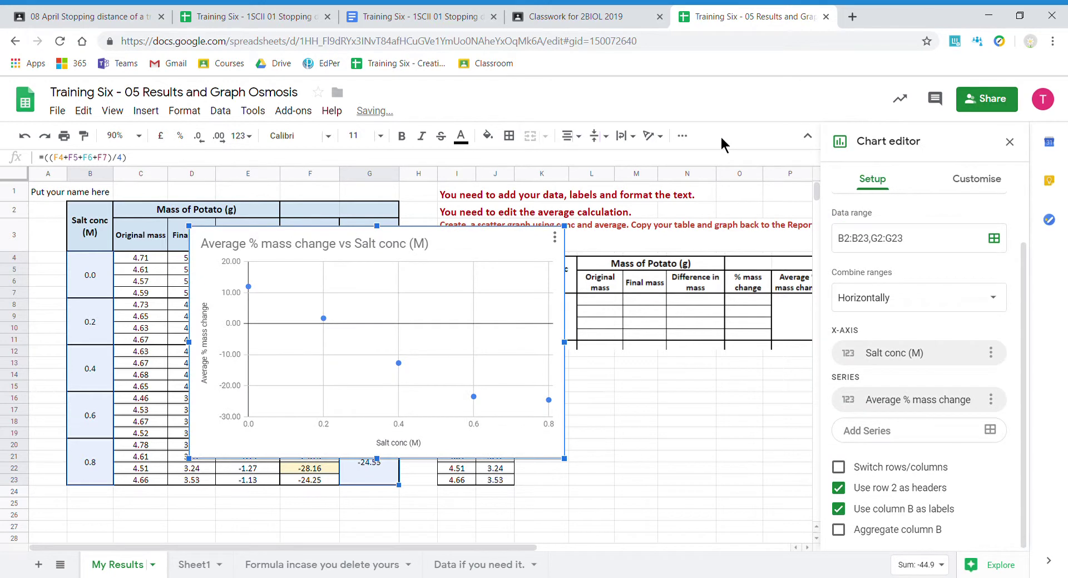
{"action": "scroll", "coordinate": [937, 301], "scroll_direction": "up", "scroll_amount": 1}
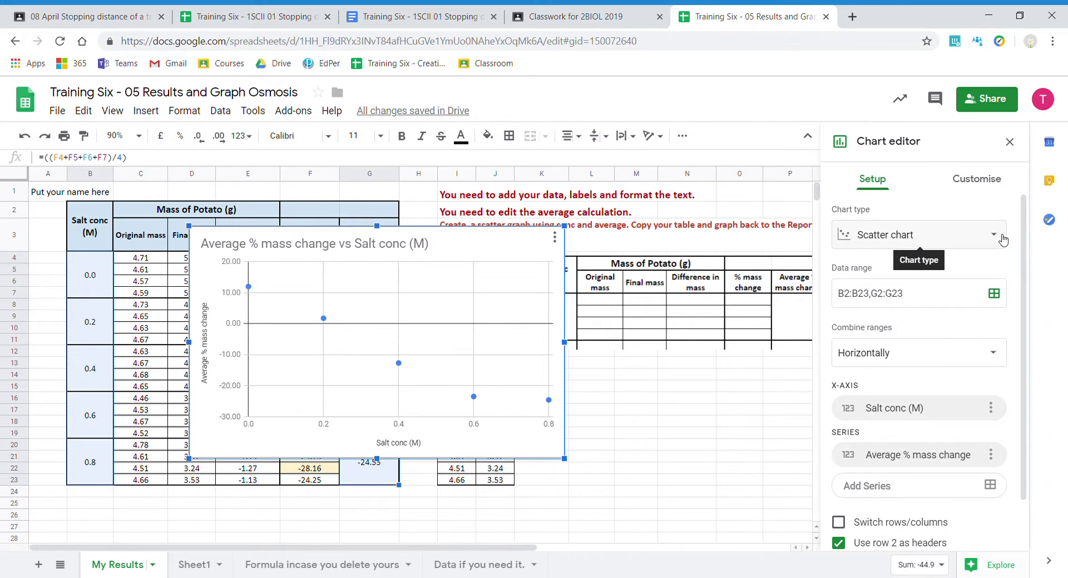
{"action": "left_click", "coordinate": [998, 237]}
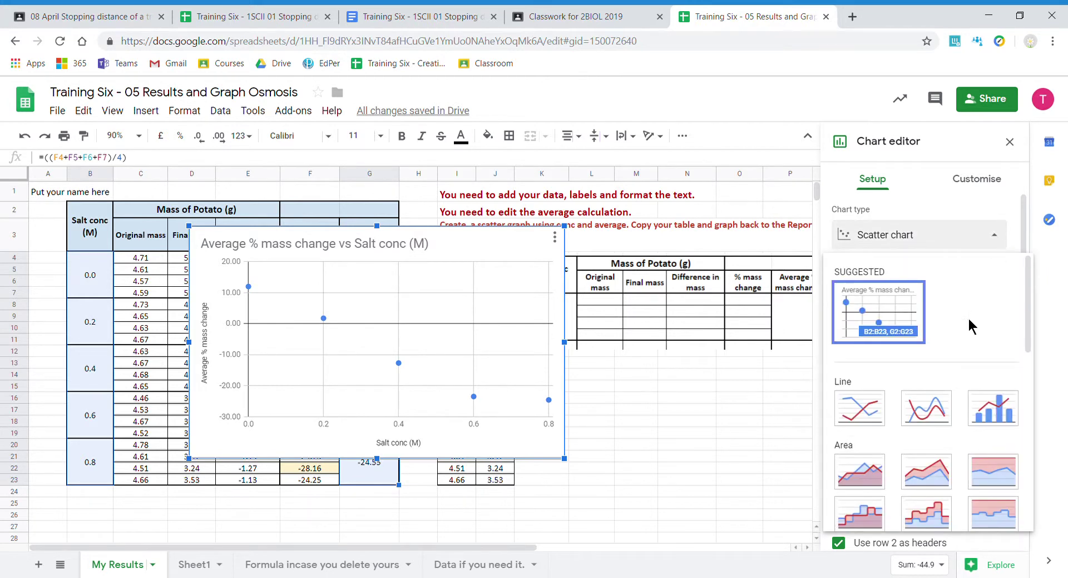
{"action": "scroll", "coordinate": [901, 333], "scroll_direction": "down", "scroll_amount": 4}
{"action": "scroll", "coordinate": [890, 389], "scroll_direction": "down", "scroll_amount": 1}
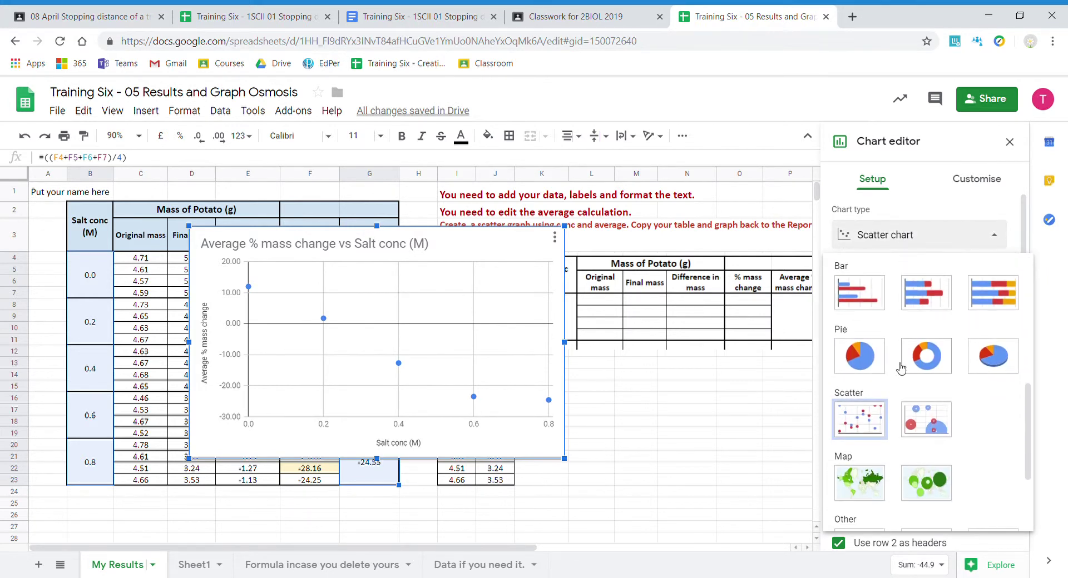
{"action": "left_click", "coordinate": [862, 412]}
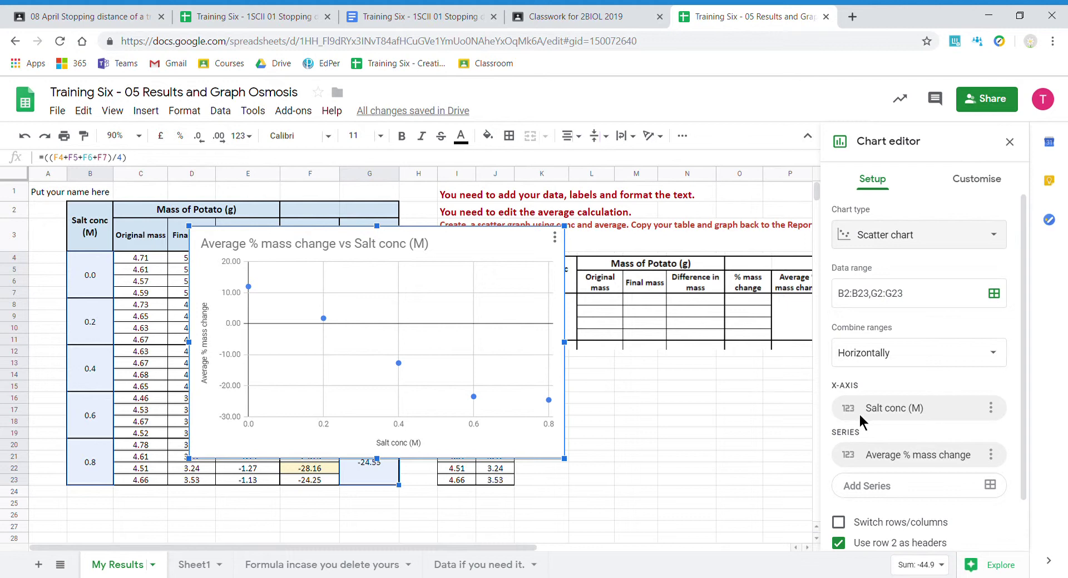
Delete the existing chart title text under Chart & axis titles.
{"action": "left_click", "coordinate": [974, 180]}
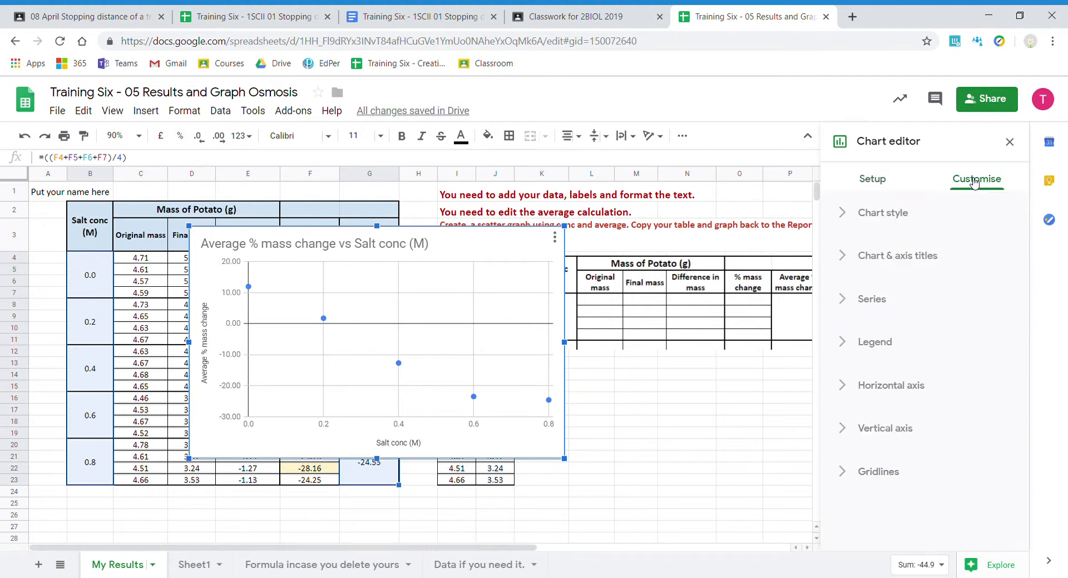
{"action": "left_click", "coordinate": [911, 261]}
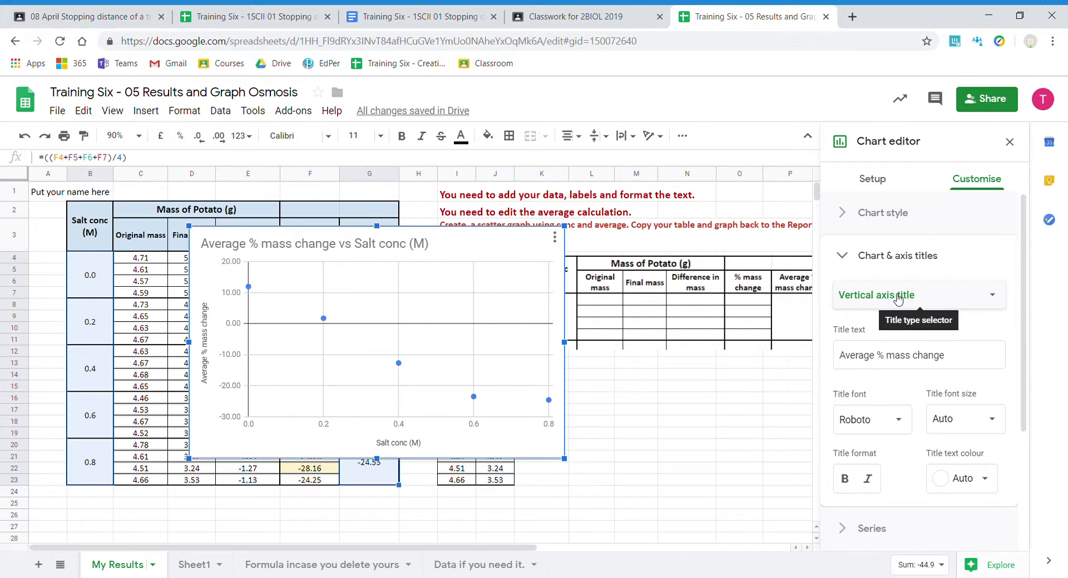
{"action": "left_click", "coordinate": [994, 298]}
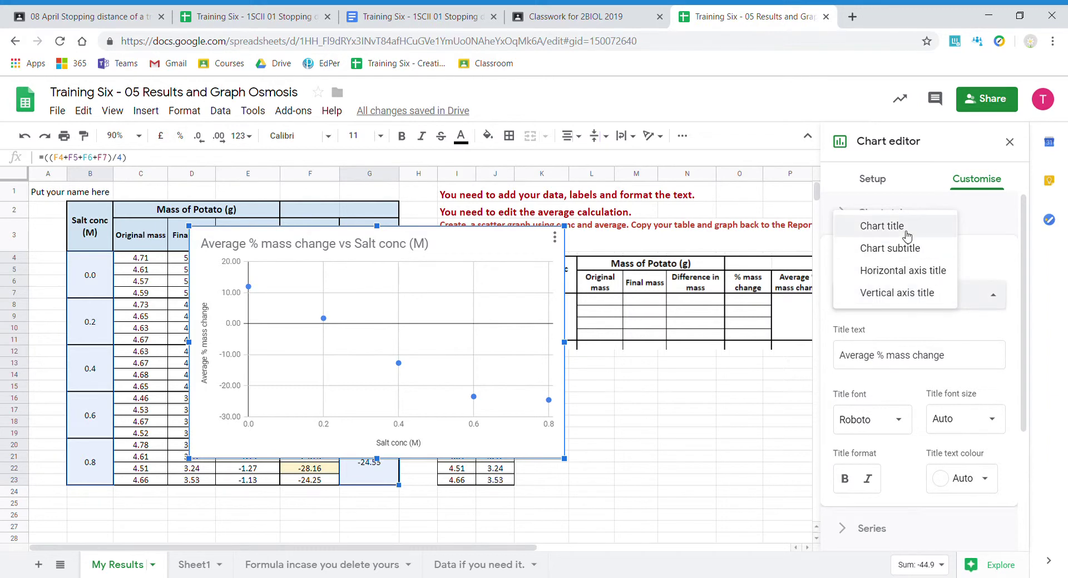
{"action": "left_click", "coordinate": [888, 226]}
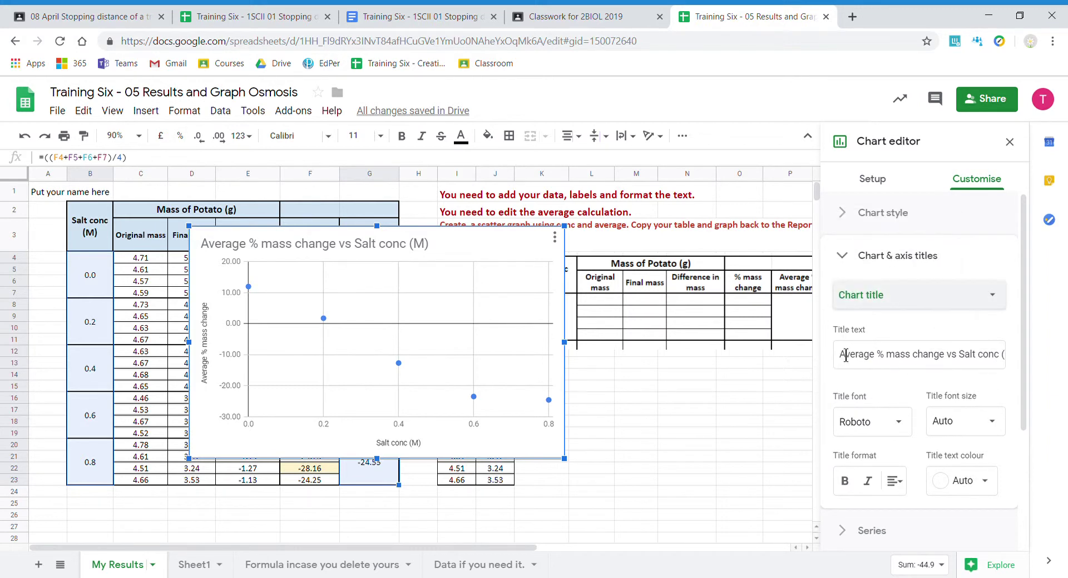
{"action": "left_click_drag", "start_coordinate": [840, 356], "coordinate": [1045, 368]}
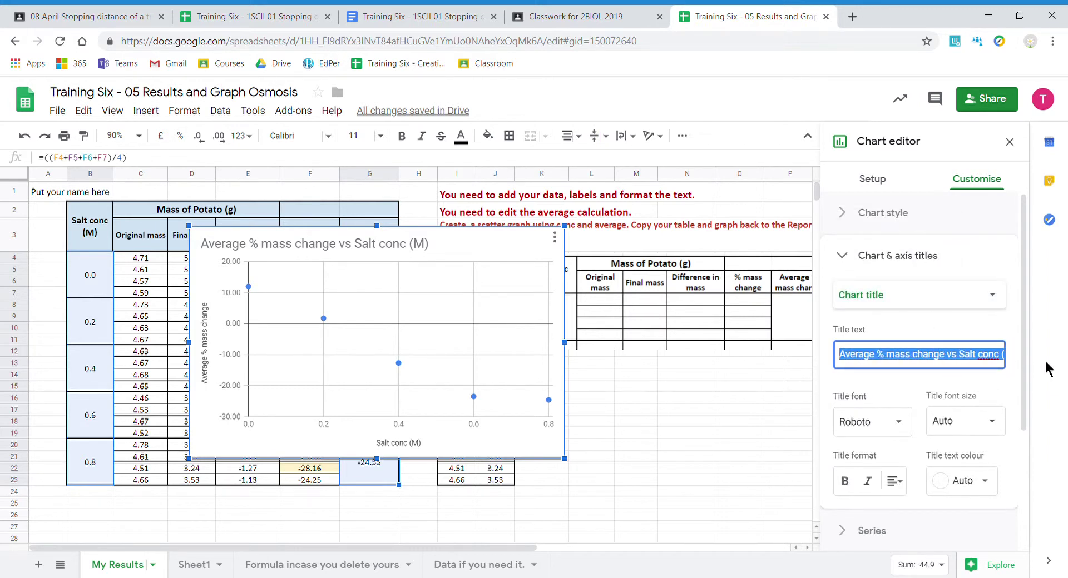
{"action": "key", "text": "BackSpace"}
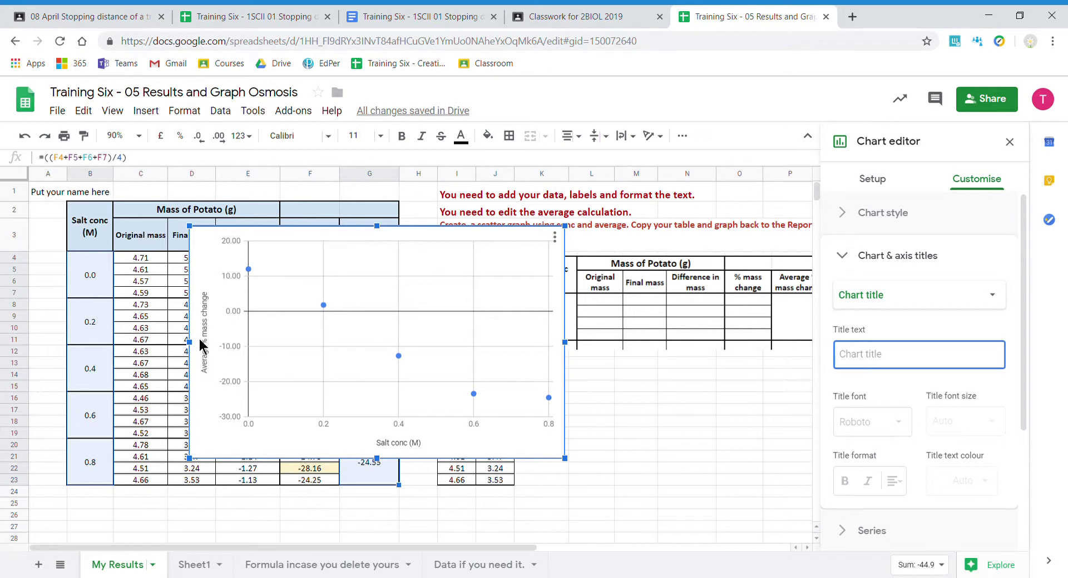
Check the axis titles: Salt conc (M) horizontal, Average % mass change vertical.
{"action": "left_click_drag", "start_coordinate": [321, 239], "coordinate": [325, 276]}
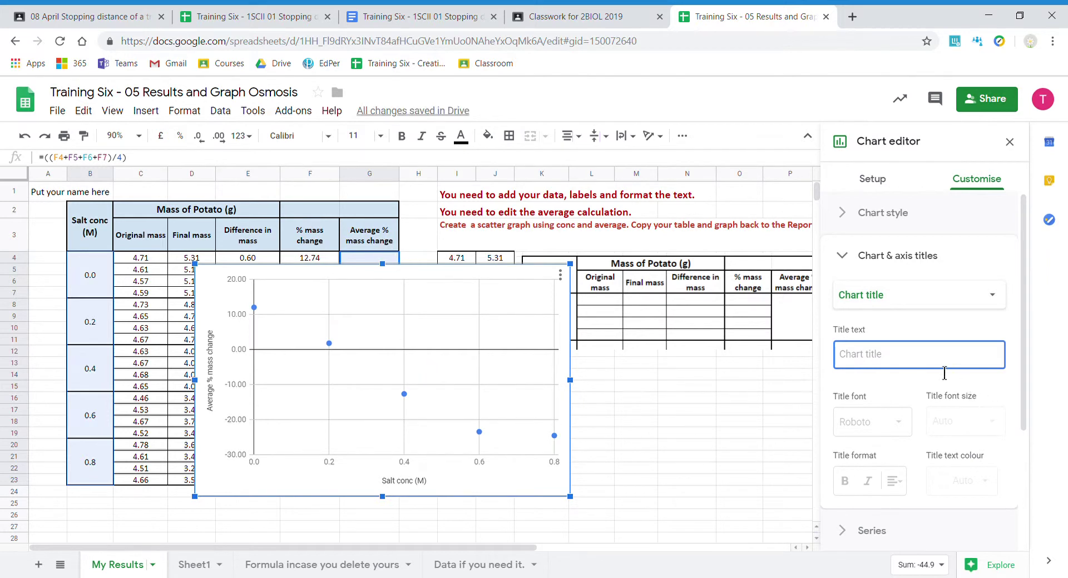
{"action": "left_click", "coordinate": [984, 287]}
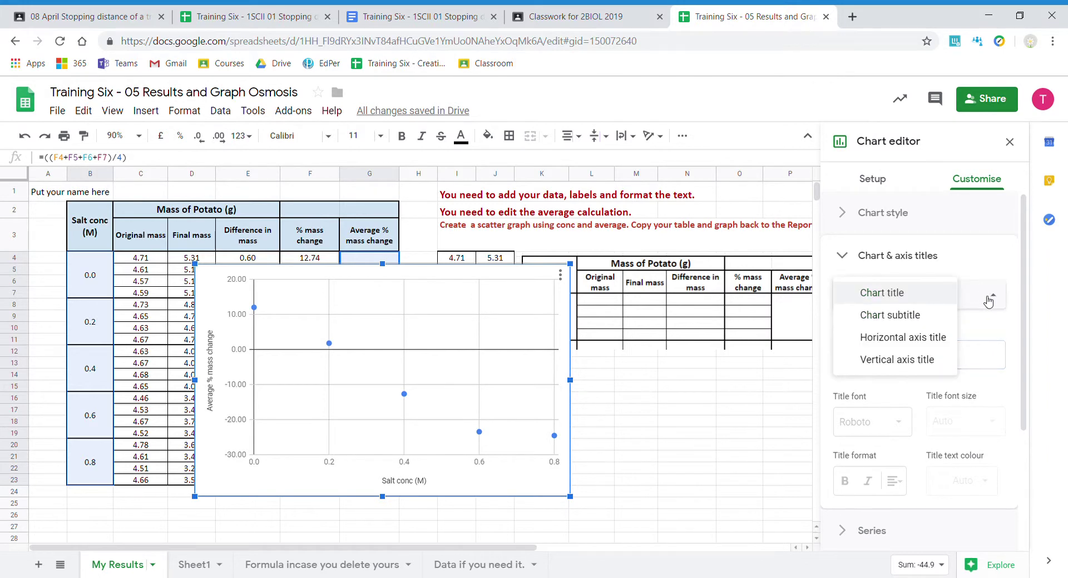
{"action": "left_click", "coordinate": [920, 342]}
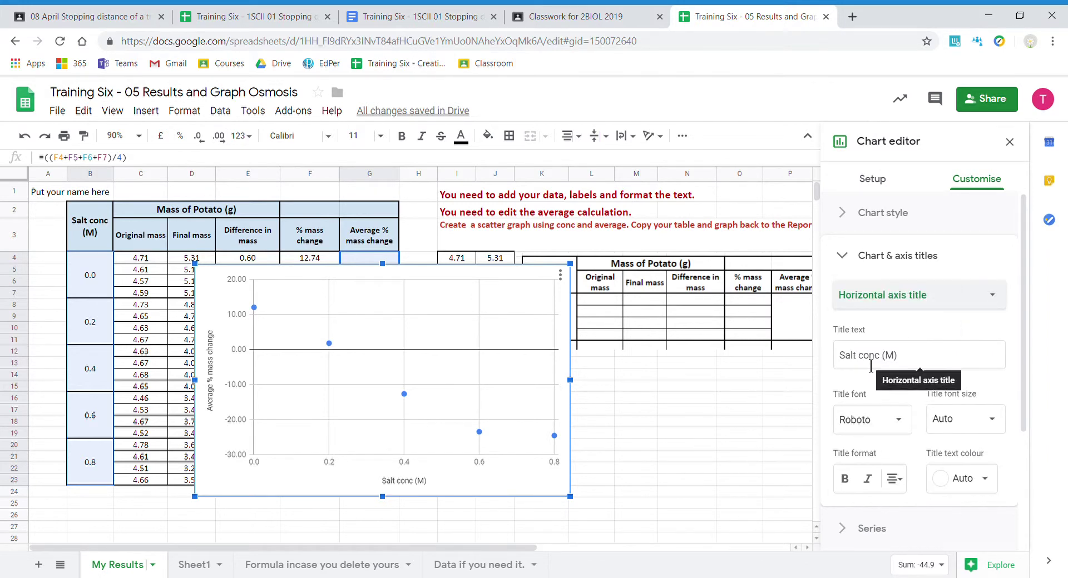
{"action": "left_click", "coordinate": [989, 295]}
{"action": "left_click", "coordinate": [942, 320]}
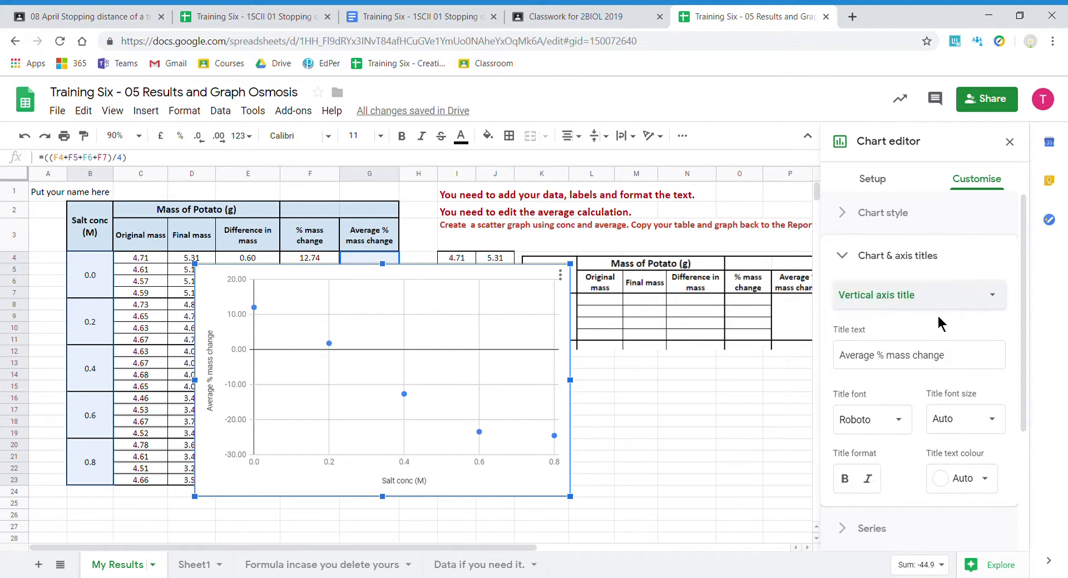
{"action": "scroll", "coordinate": [946, 364], "scroll_direction": "down", "scroll_amount": 3}
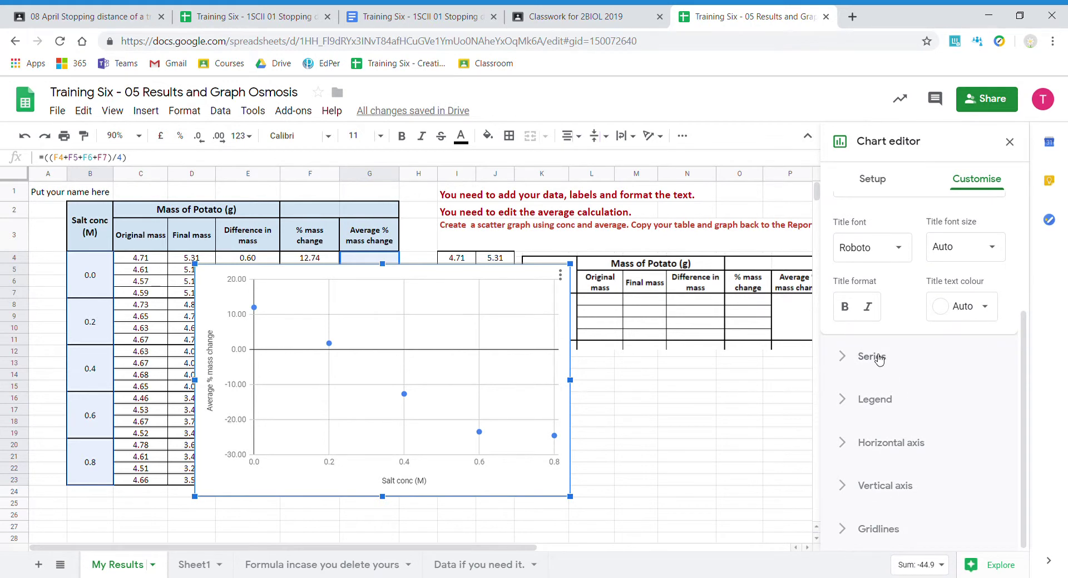
Make the series points 14px X marks, with data labels showing each value.
{"action": "left_click", "coordinate": [876, 357]}
{"action": "scroll", "coordinate": [934, 299], "scroll_direction": "down", "scroll_amount": 1}
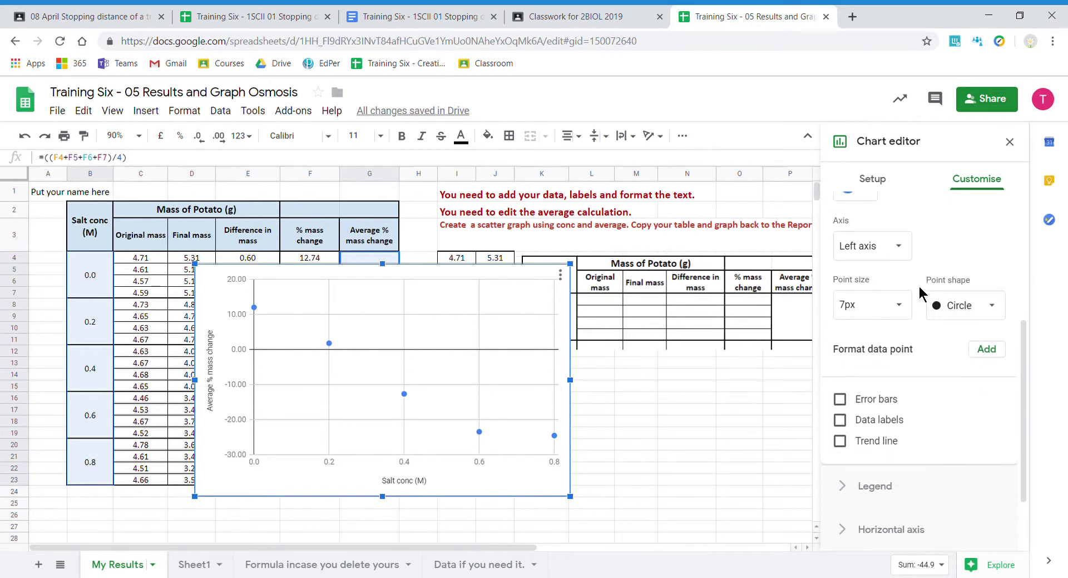
{"action": "left_click", "coordinate": [900, 309]}
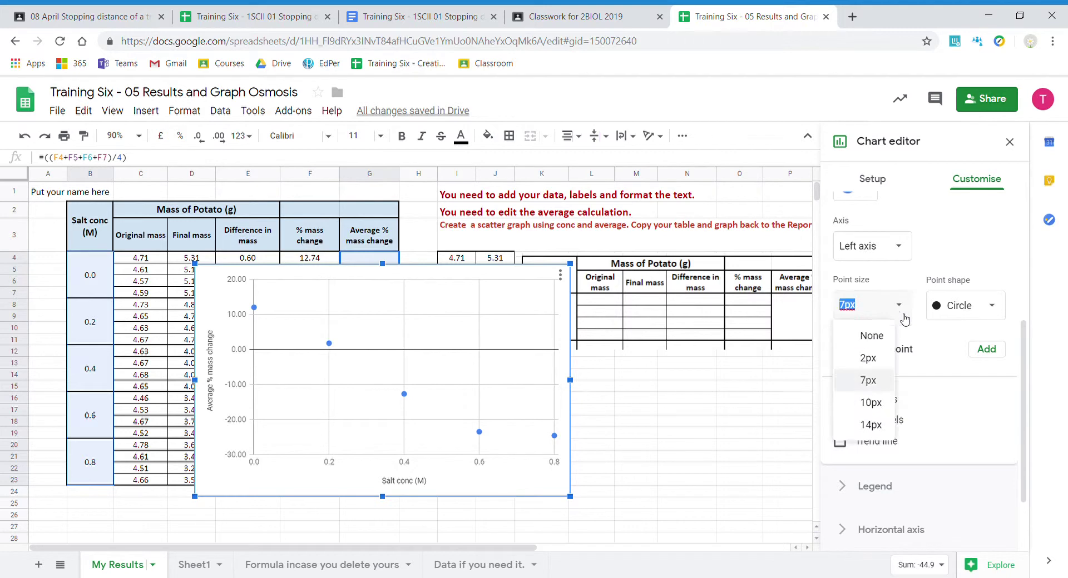
{"action": "left_click", "coordinate": [873, 425]}
{"action": "left_click", "coordinate": [988, 307]}
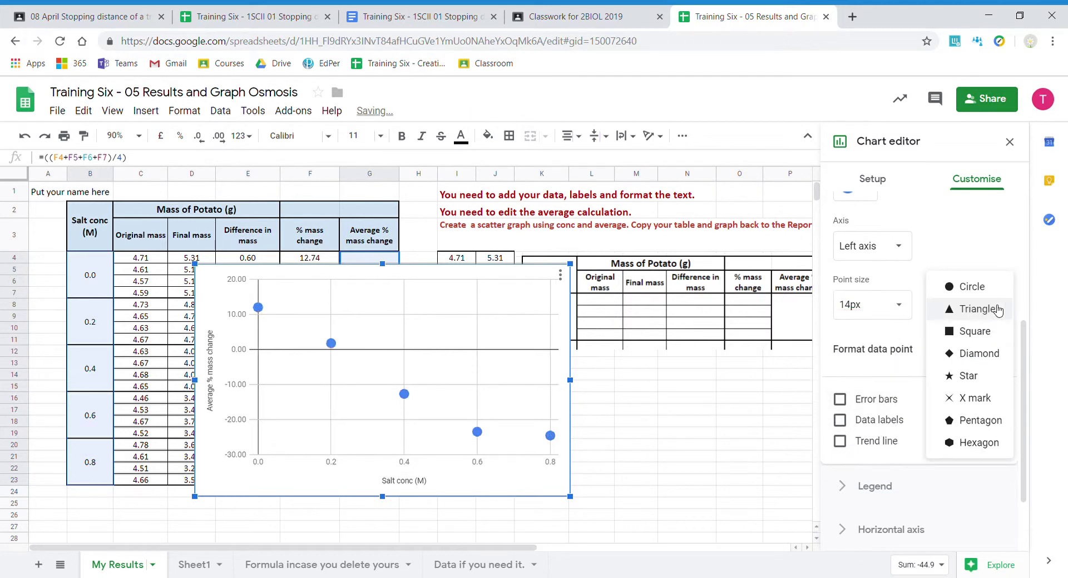
{"action": "left_click", "coordinate": [987, 401]}
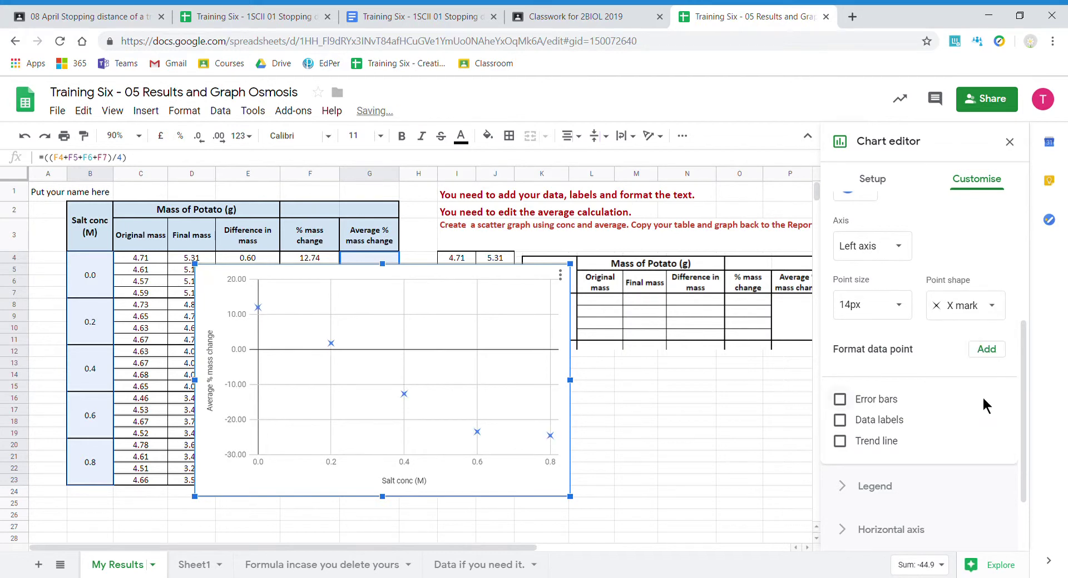
{"action": "left_click", "coordinate": [840, 421]}
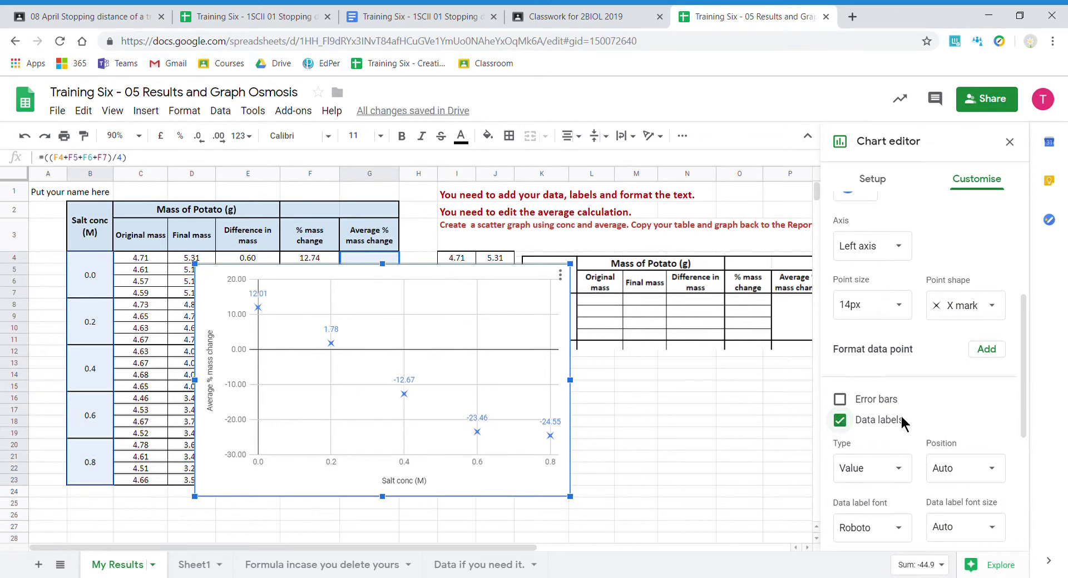
{"action": "scroll", "coordinate": [967, 403], "scroll_direction": "down", "scroll_amount": 3}
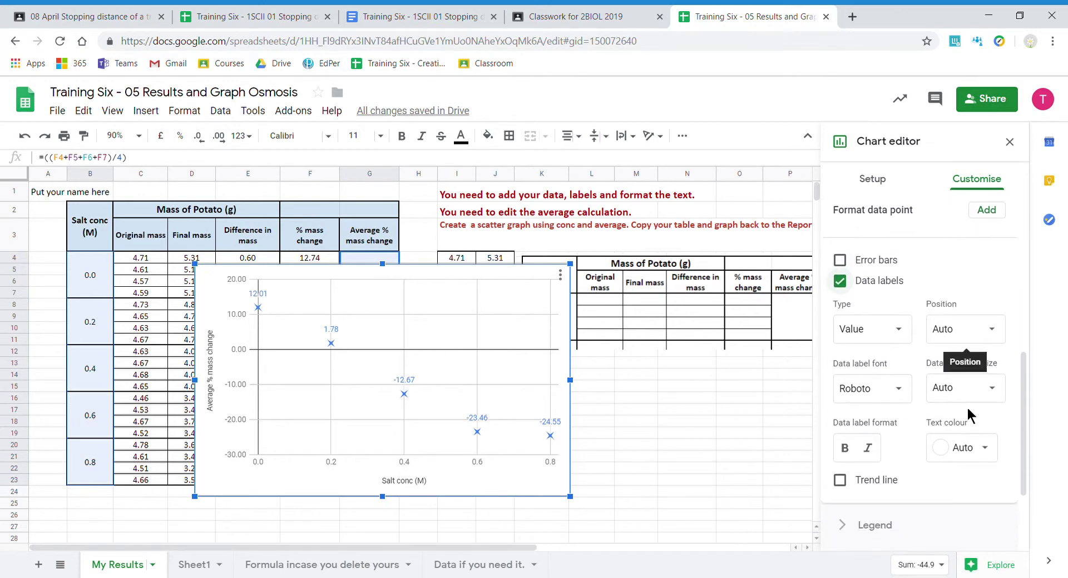
{"action": "scroll", "coordinate": [967, 406], "scroll_direction": "down", "scroll_amount": 1}
Add a polynomial trendline labelled with its equation and R² of 0.981.
{"action": "scroll", "coordinate": [966, 406], "scroll_direction": "down", "scroll_amount": 1}
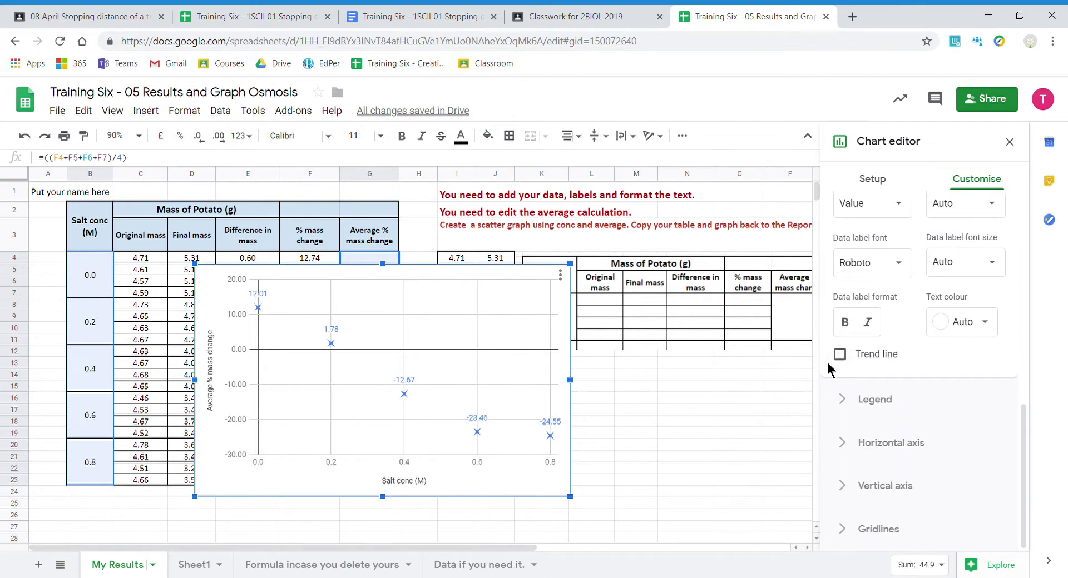
{"action": "left_click", "coordinate": [840, 355]}
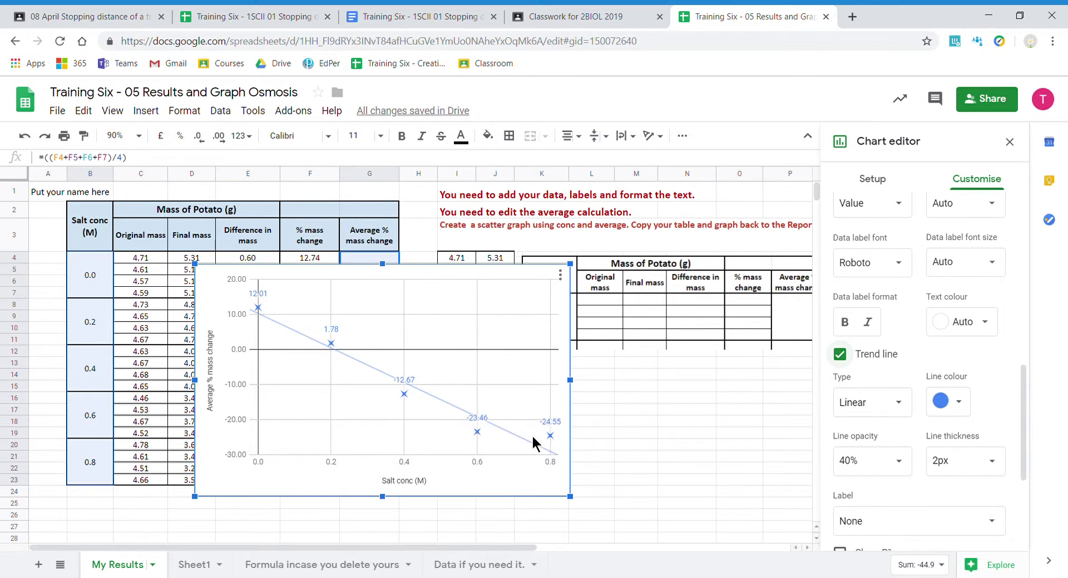
{"action": "left_click", "coordinate": [901, 409]}
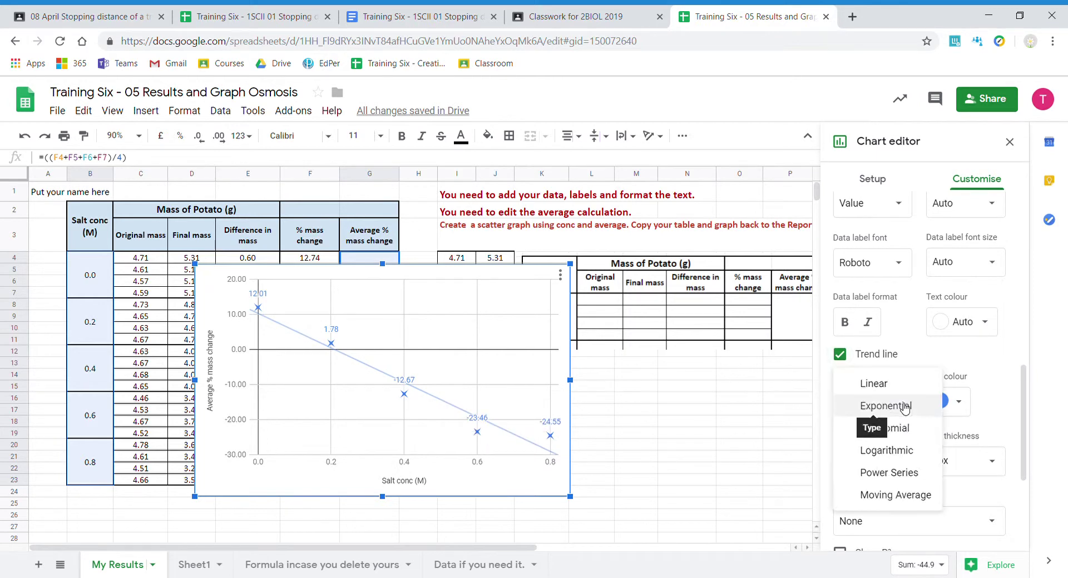
{"action": "left_click", "coordinate": [895, 430]}
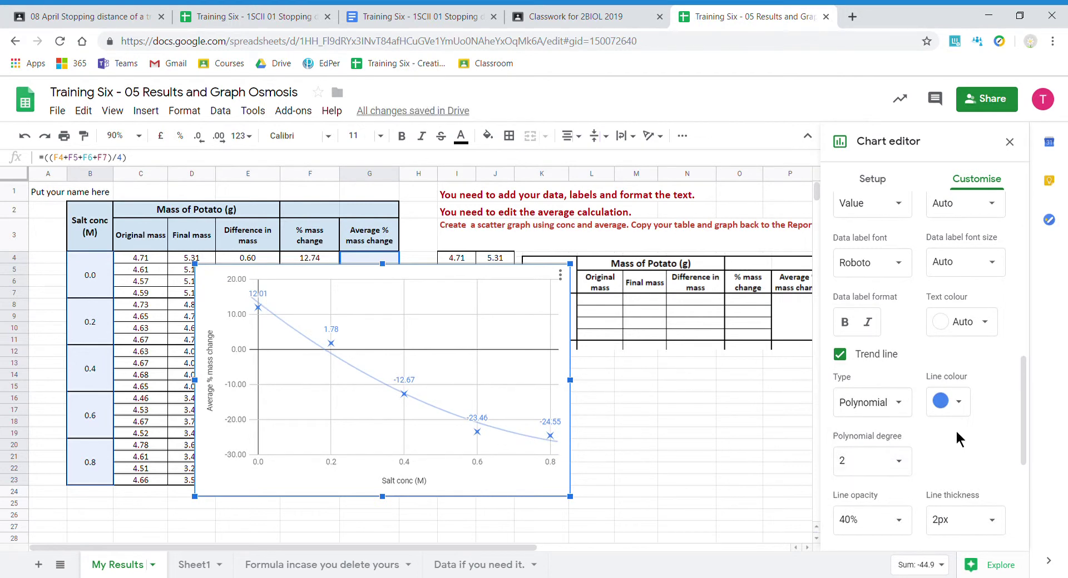
{"action": "scroll", "coordinate": [955, 429], "scroll_direction": "down", "scroll_amount": 2}
{"action": "scroll", "coordinate": [955, 429], "scroll_direction": "down", "scroll_amount": 3}
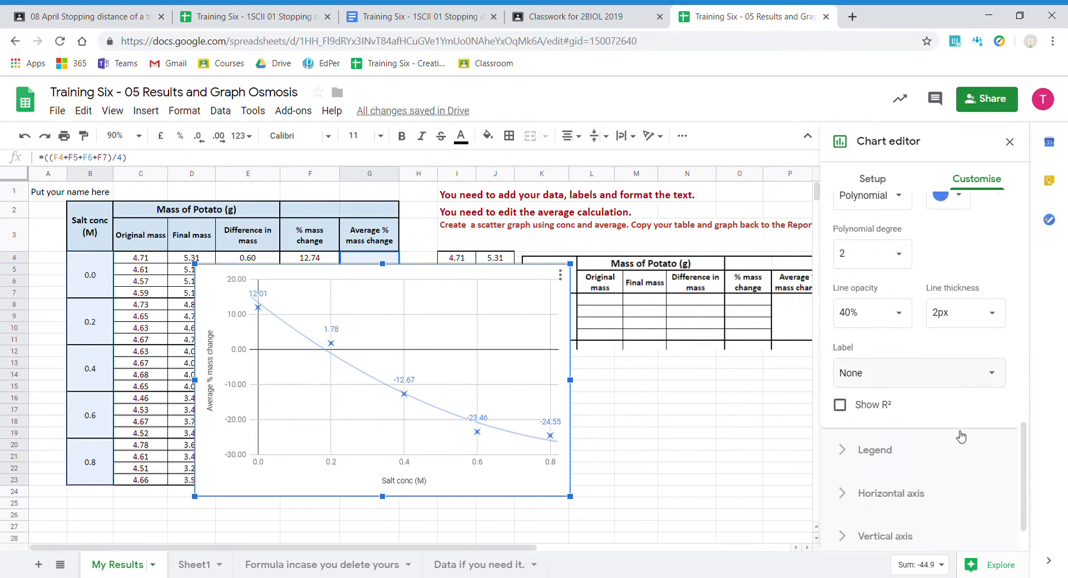
{"action": "left_click", "coordinate": [1003, 379]}
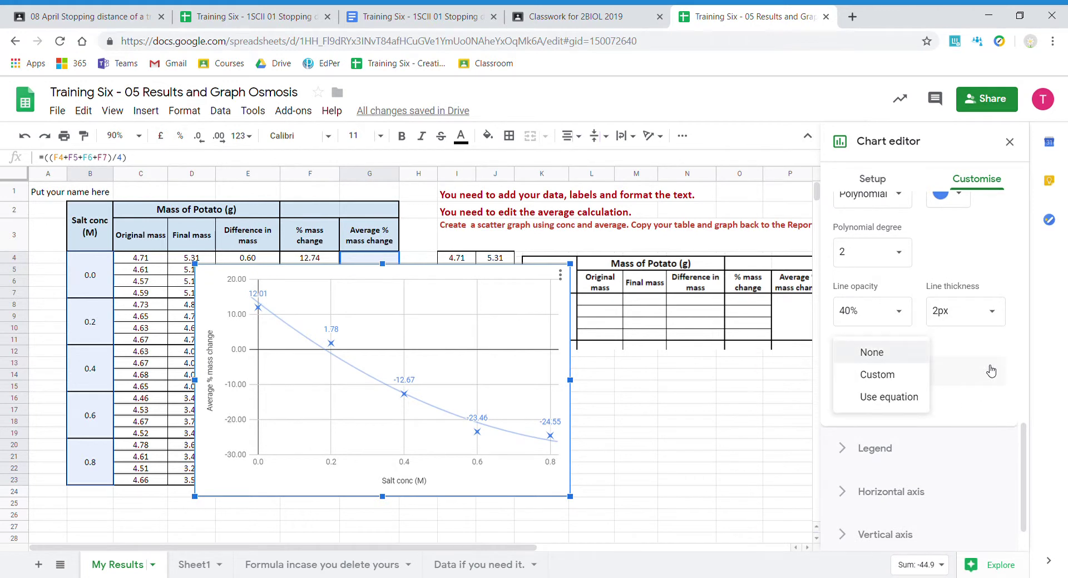
{"action": "left_click", "coordinate": [899, 401]}
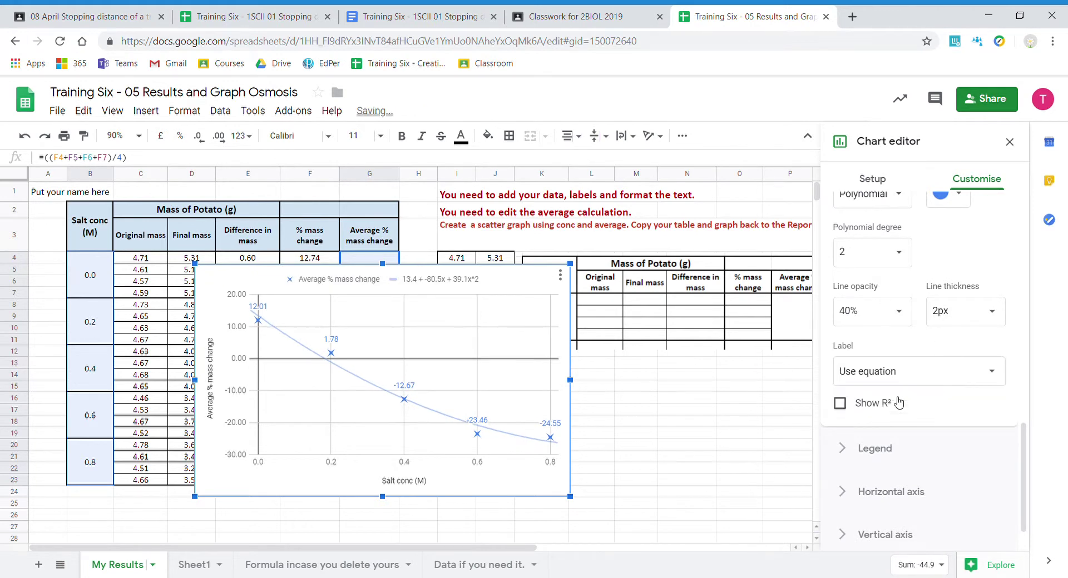
{"action": "left_click", "coordinate": [838, 406]}
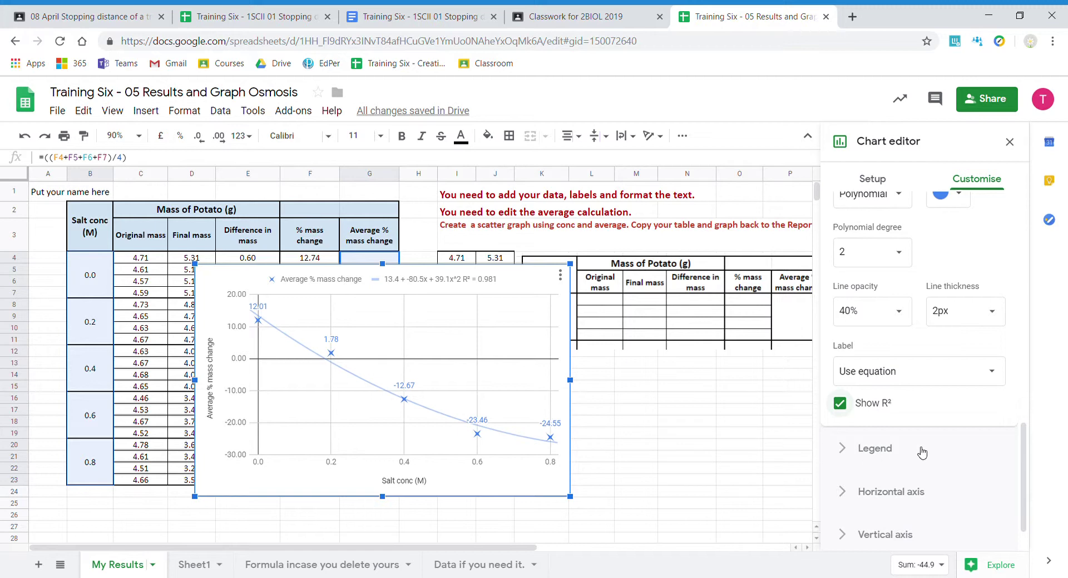
{"action": "scroll", "coordinate": [961, 462], "scroll_direction": "down", "scroll_amount": 2}
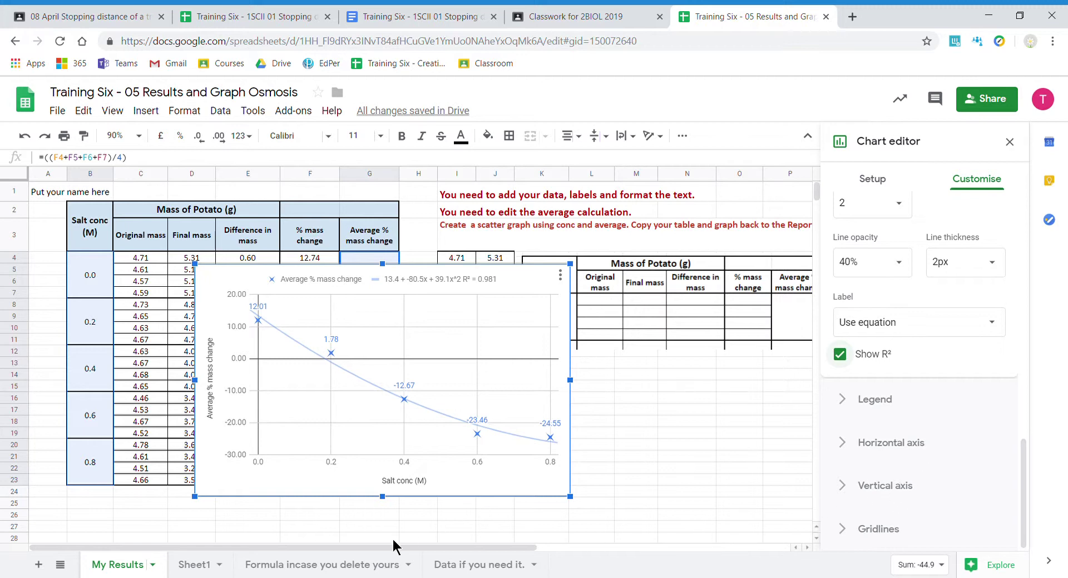
Open the Sheet1 chart in the chart editor's Series customisation.
{"action": "left_click", "coordinate": [191, 565]}
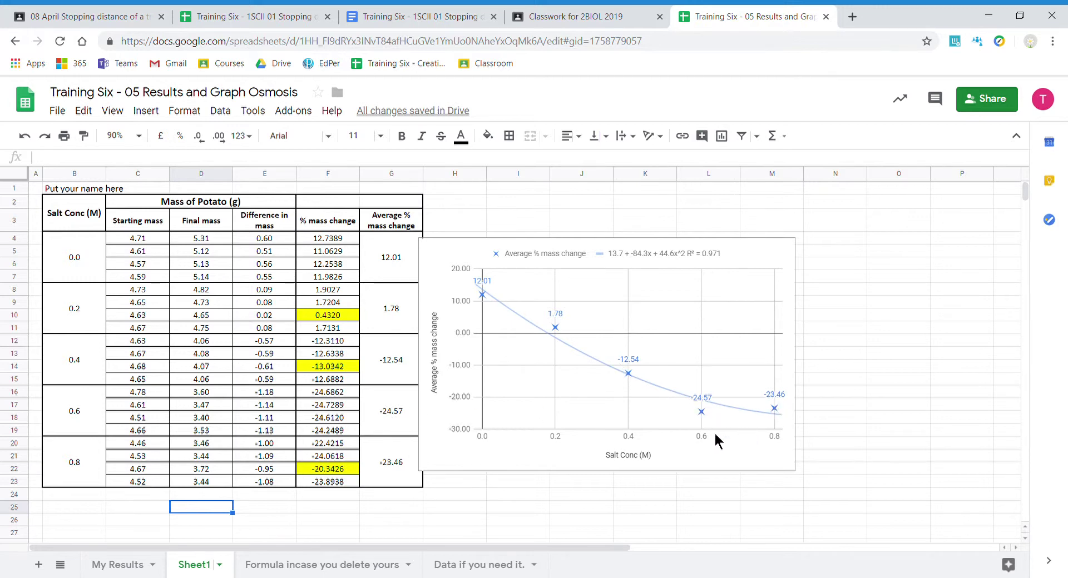
{"action": "left_click", "coordinate": [771, 252]}
{"action": "left_click", "coordinate": [784, 250]}
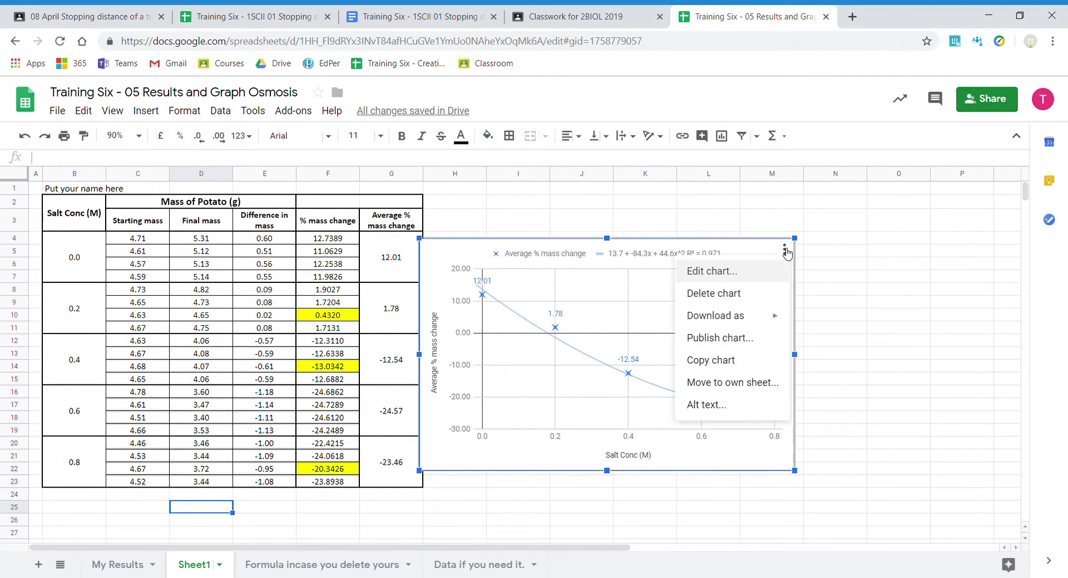
{"action": "left_click", "coordinate": [718, 274]}
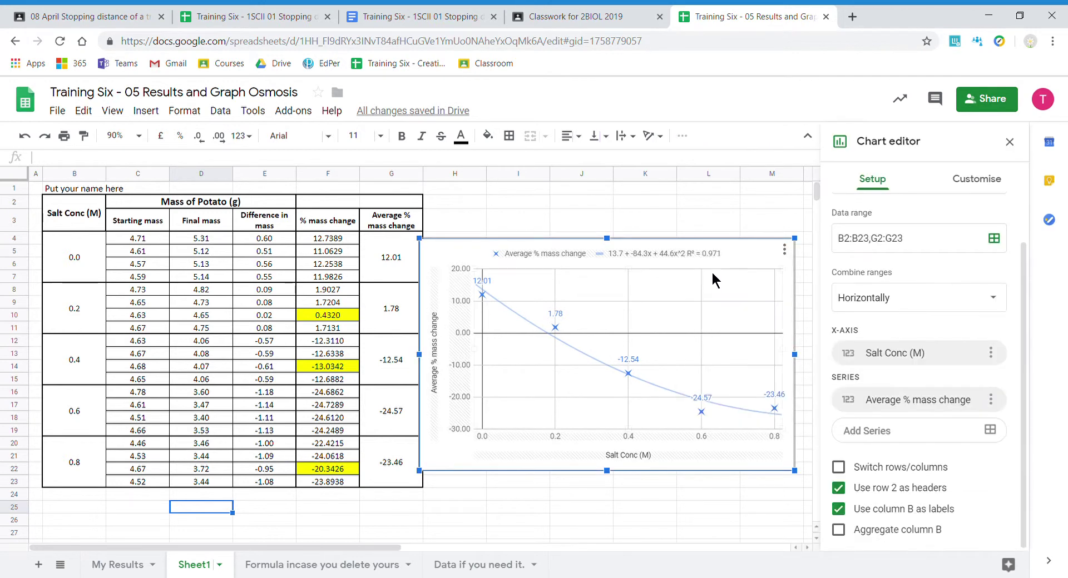
{"action": "left_click", "coordinate": [973, 182]}
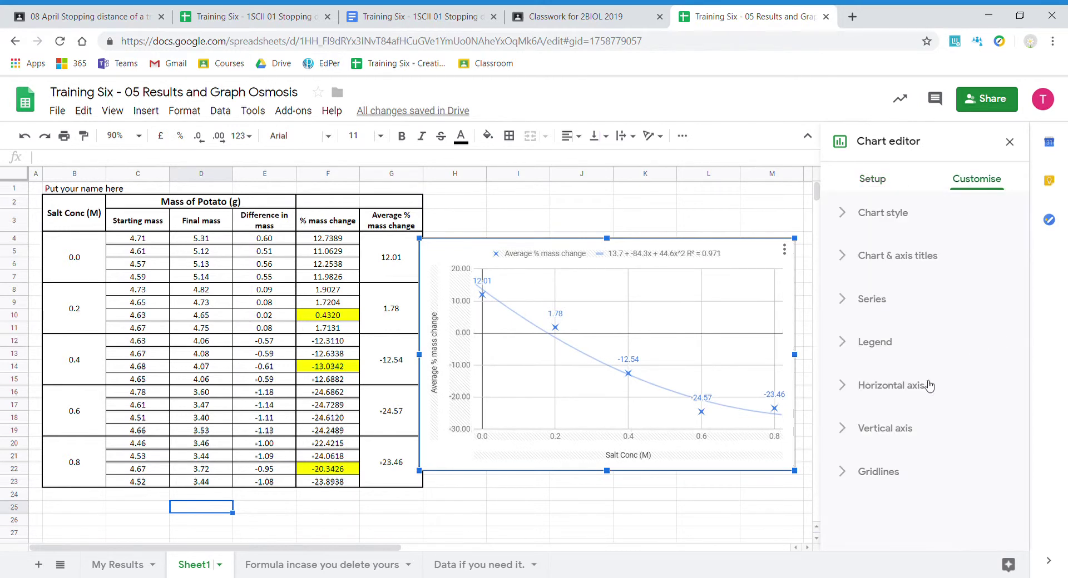
{"action": "left_click", "coordinate": [846, 300]}
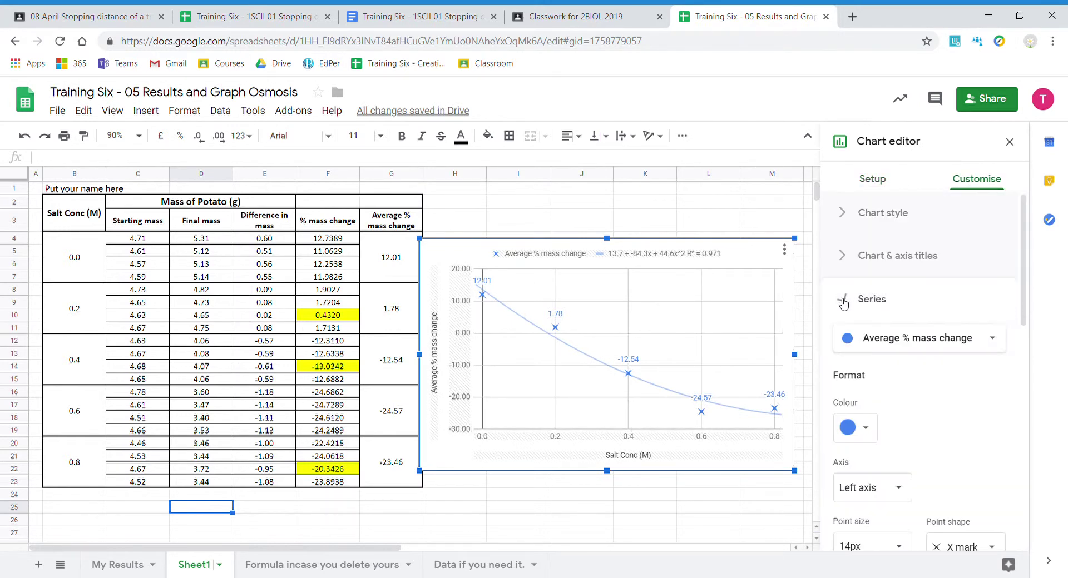
Set the trendline's polynomial degree to 3, adding an x³ term and giving R² = 1.
{"action": "scroll", "coordinate": [940, 418], "scroll_direction": "down", "scroll_amount": 2}
{"action": "scroll", "coordinate": [948, 421], "scroll_direction": "down", "scroll_amount": 3}
{"action": "scroll", "coordinate": [948, 420], "scroll_direction": "down", "scroll_amount": 2}
{"action": "scroll", "coordinate": [948, 421], "scroll_direction": "down", "scroll_amount": 1}
{"action": "scroll", "coordinate": [951, 425], "scroll_direction": "down", "scroll_amount": 3}
{"action": "scroll", "coordinate": [940, 420], "scroll_direction": "down", "scroll_amount": 2}
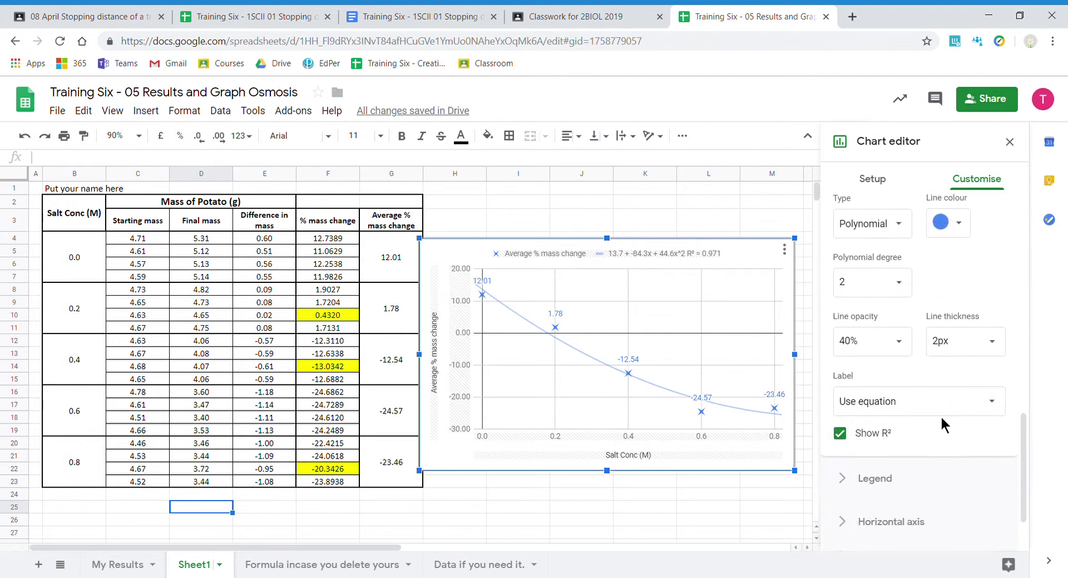
{"action": "scroll", "coordinate": [912, 400], "scroll_direction": "up", "scroll_amount": 1}
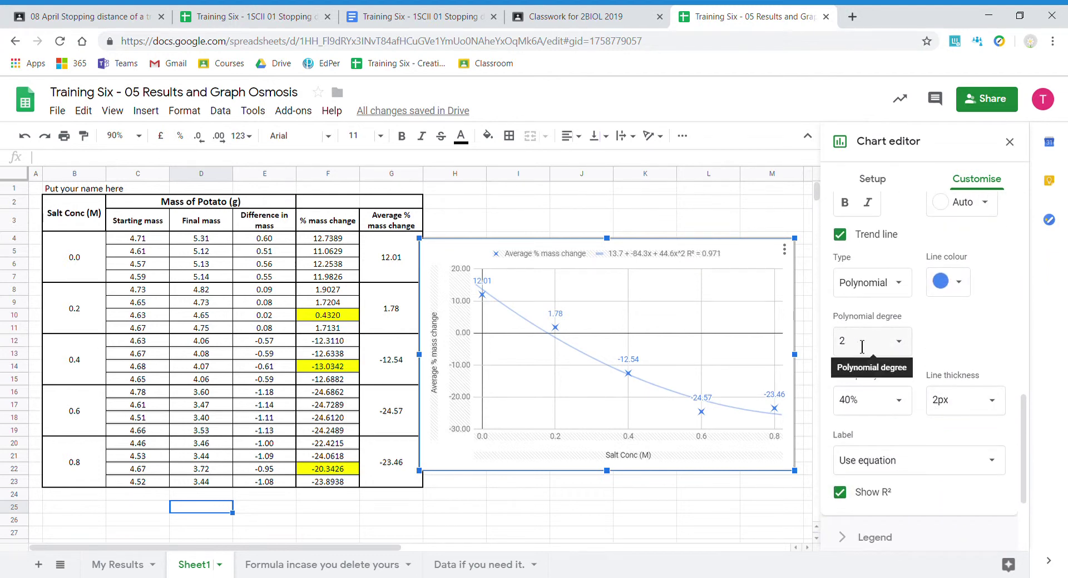
{"action": "left_click", "coordinate": [903, 344]}
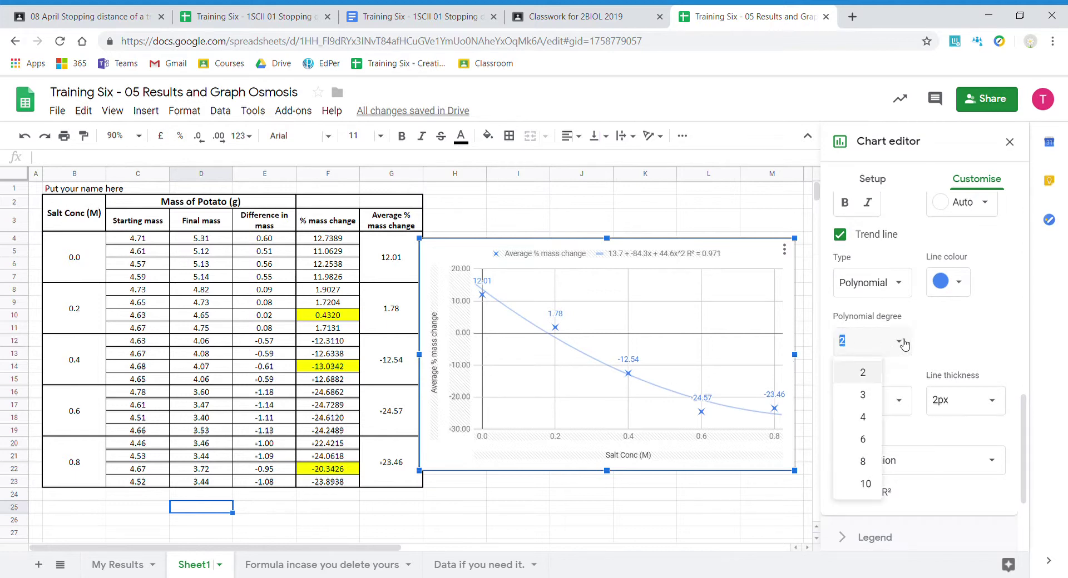
{"action": "left_click", "coordinate": [866, 399]}
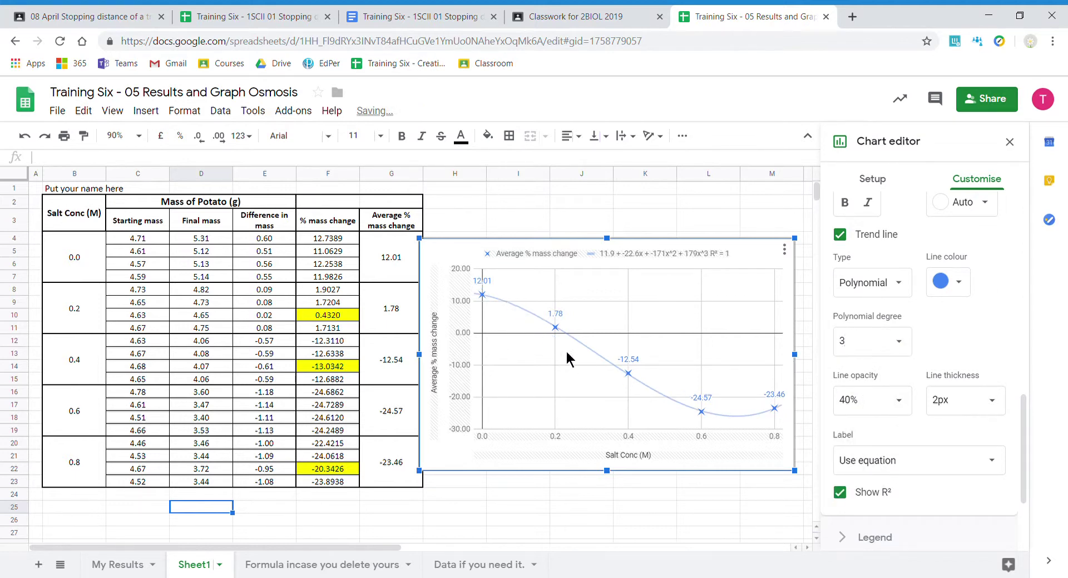